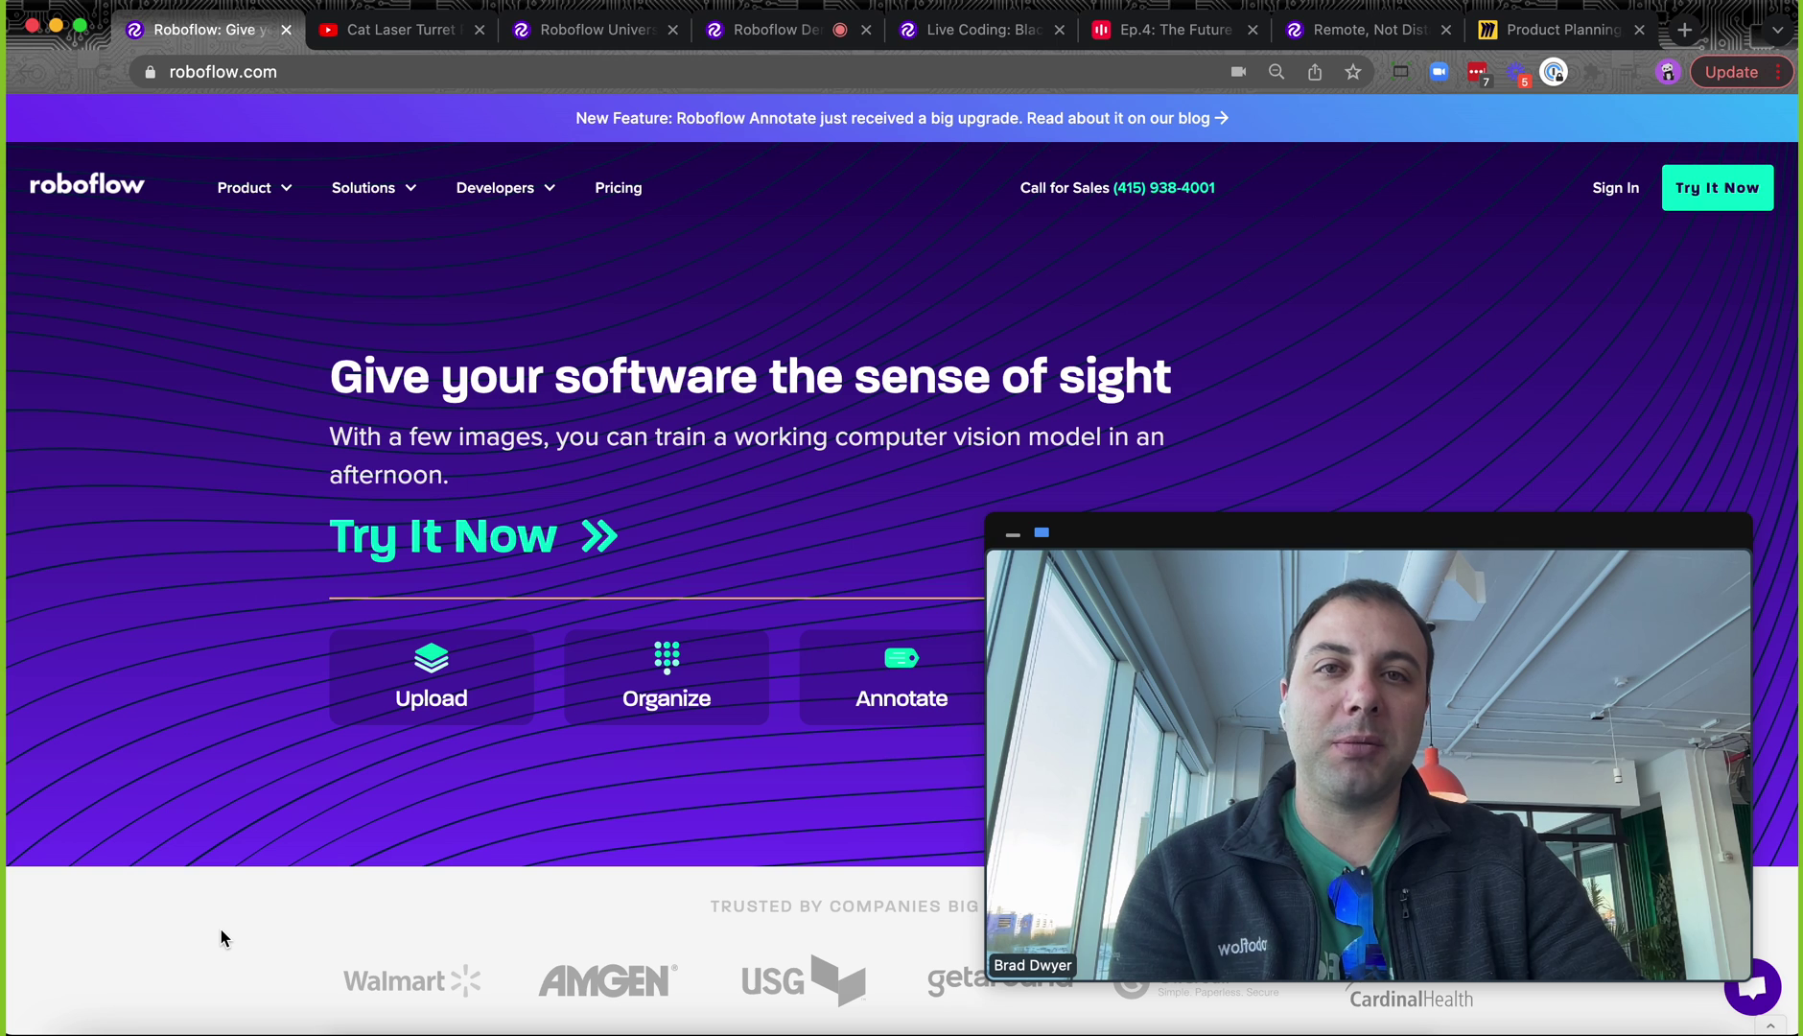
scroll(177, 879, "down", 1)
scroll(177, 879, "down", 5)
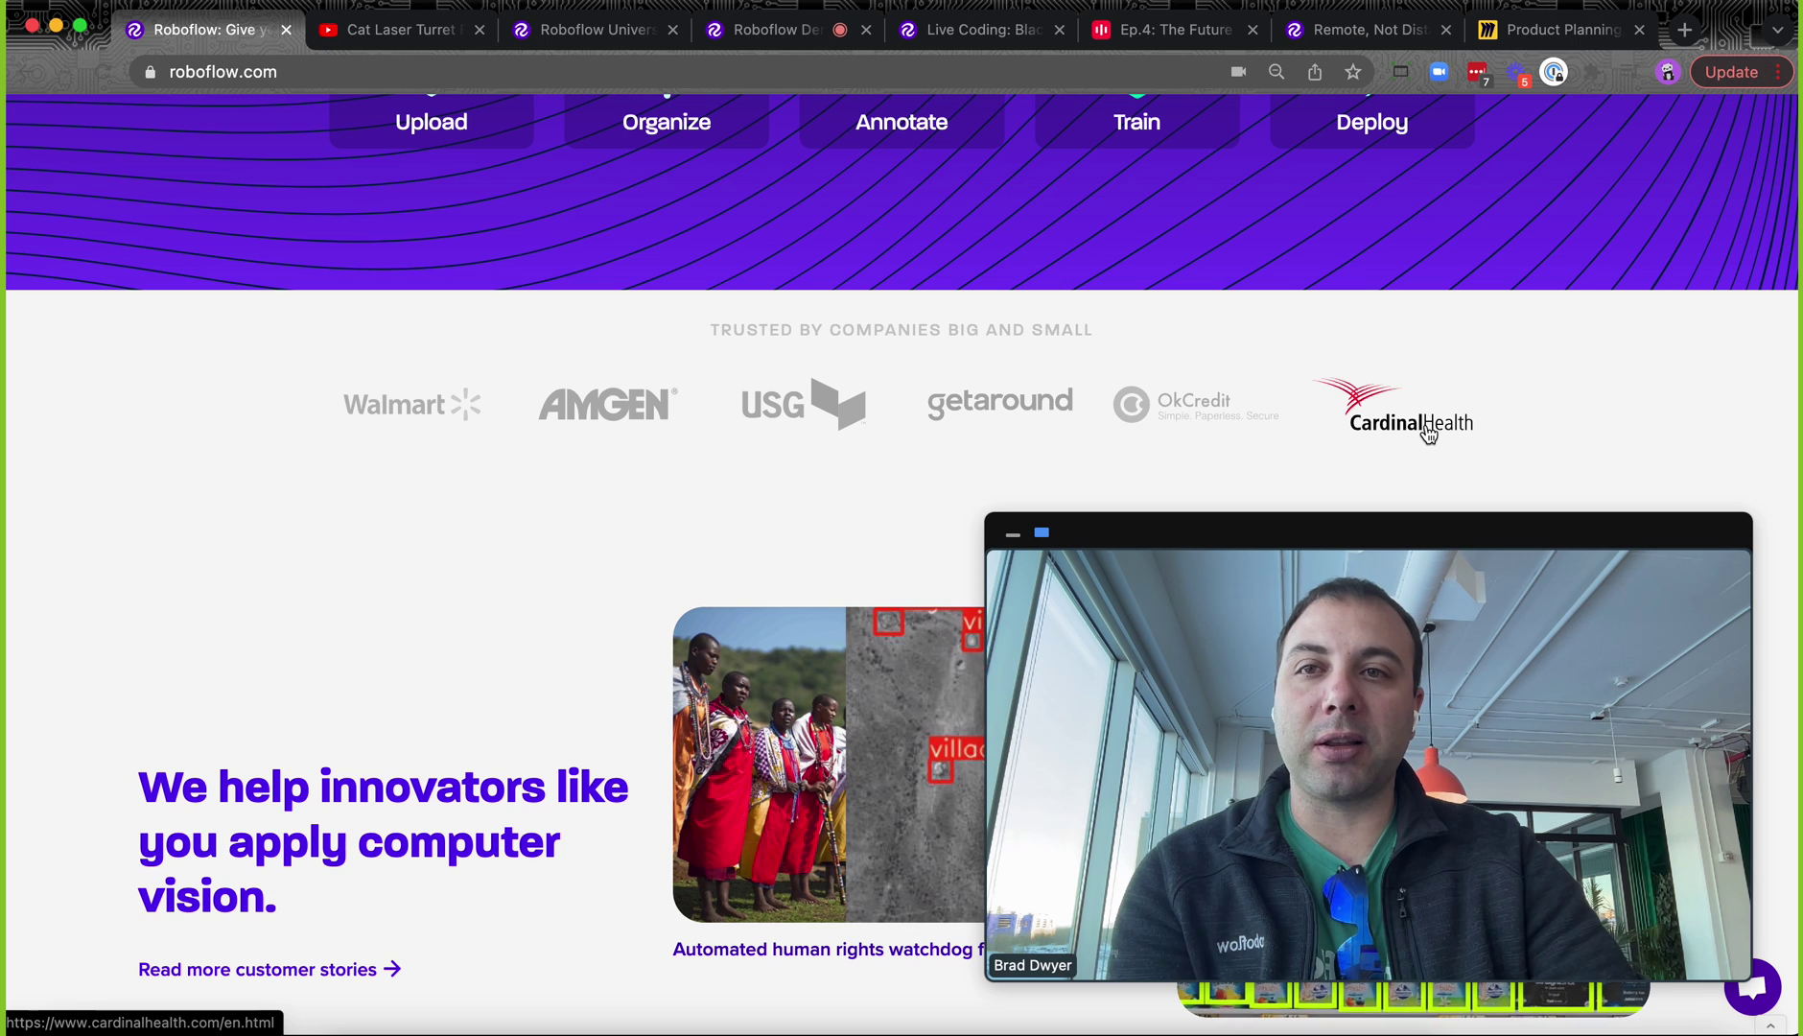
Play the Cat Laser Turret Robot video from 7:22 and pause it at 7:30
left_click(410, 39)
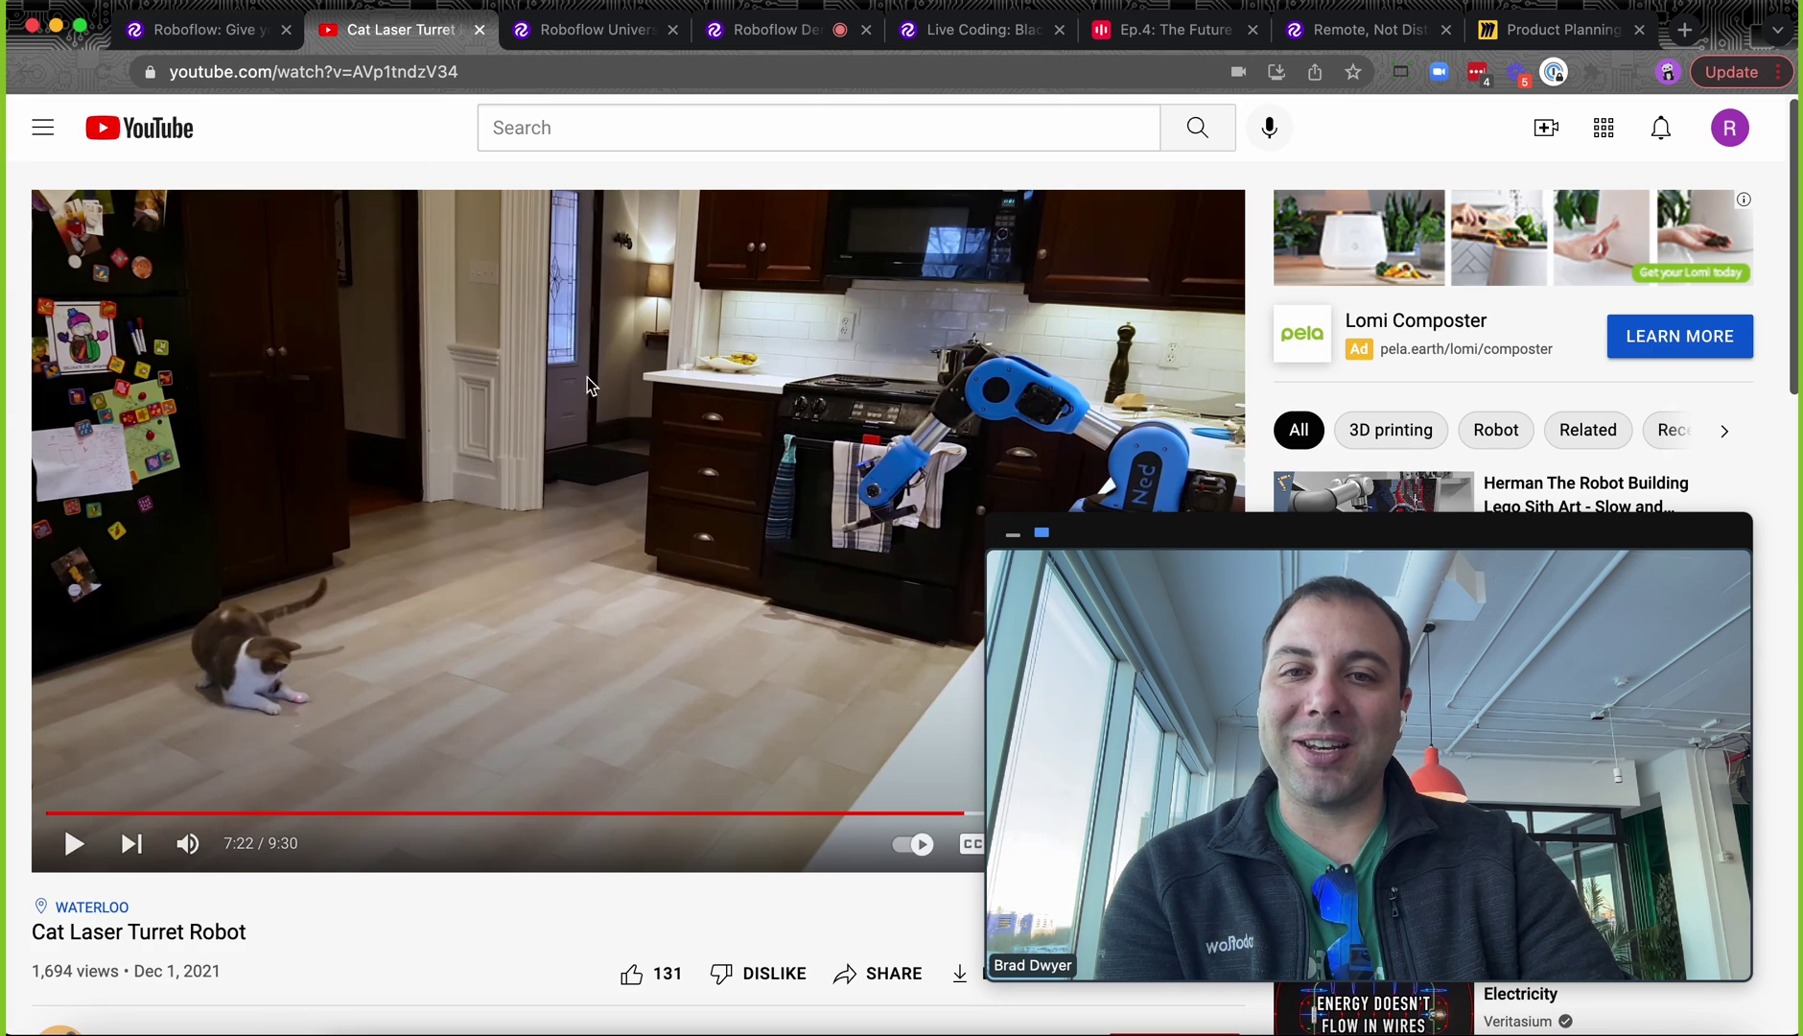
left_click(78, 846)
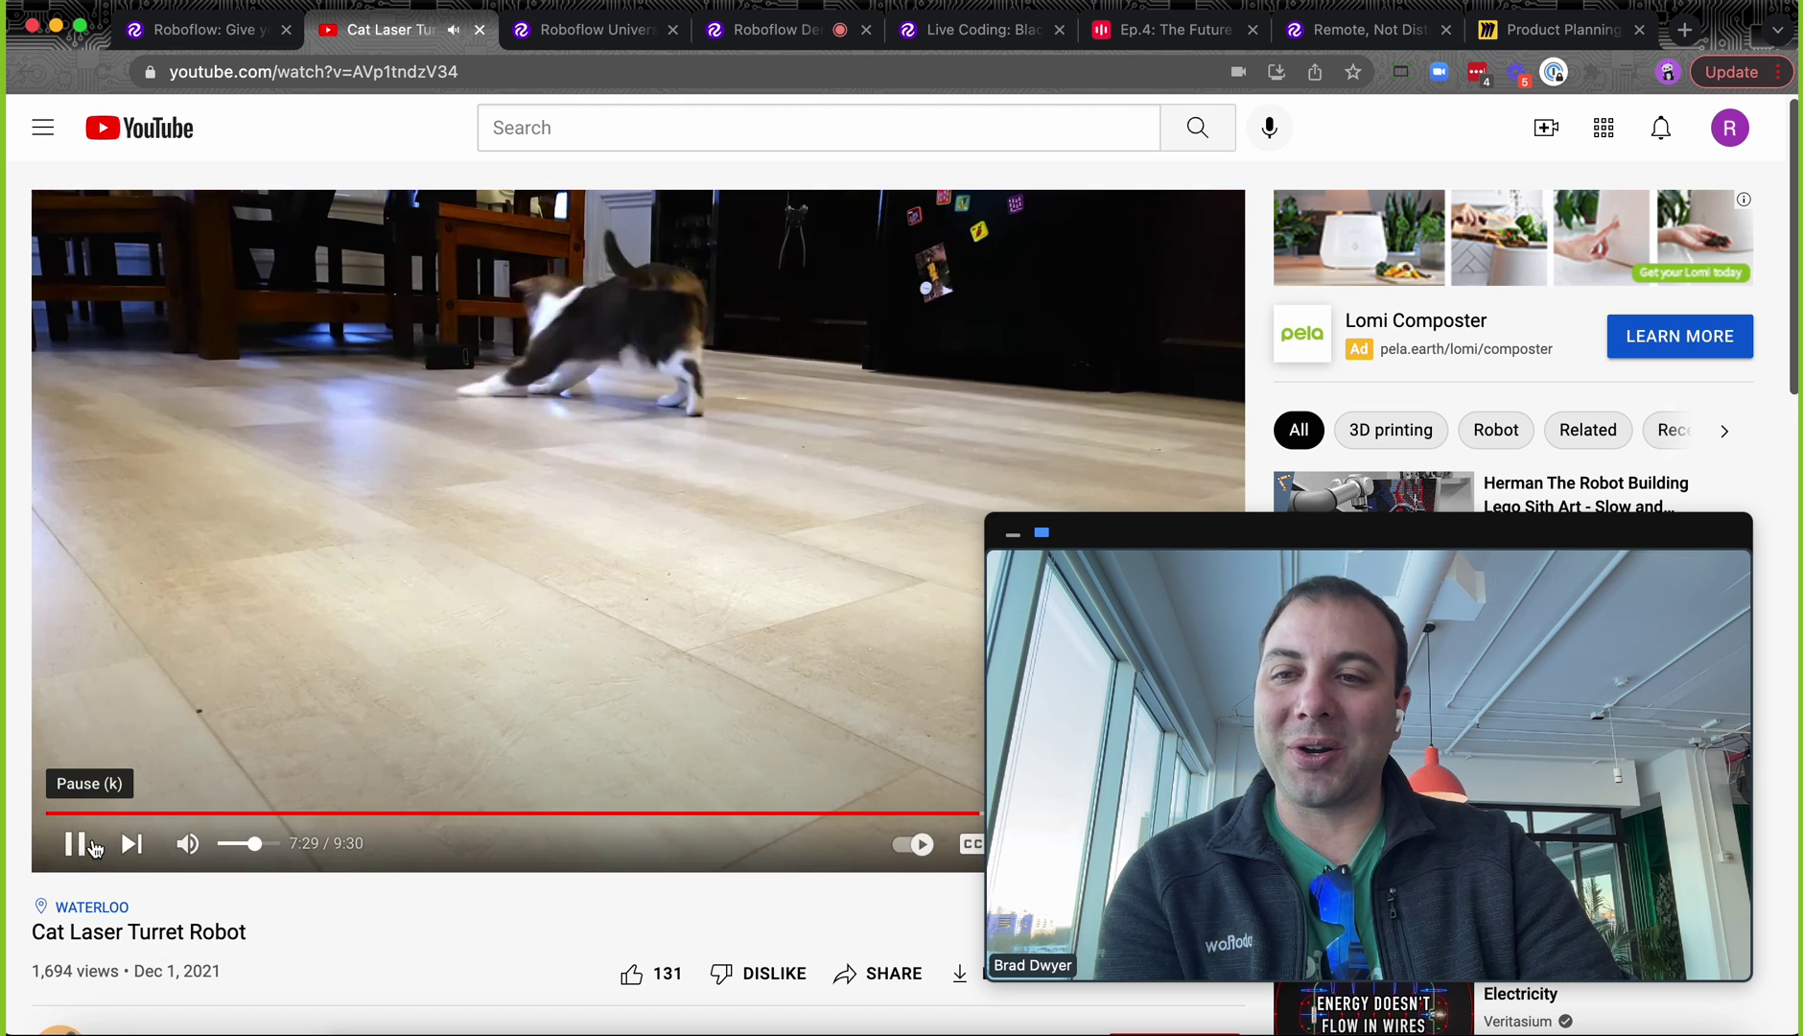
left_click(73, 844)
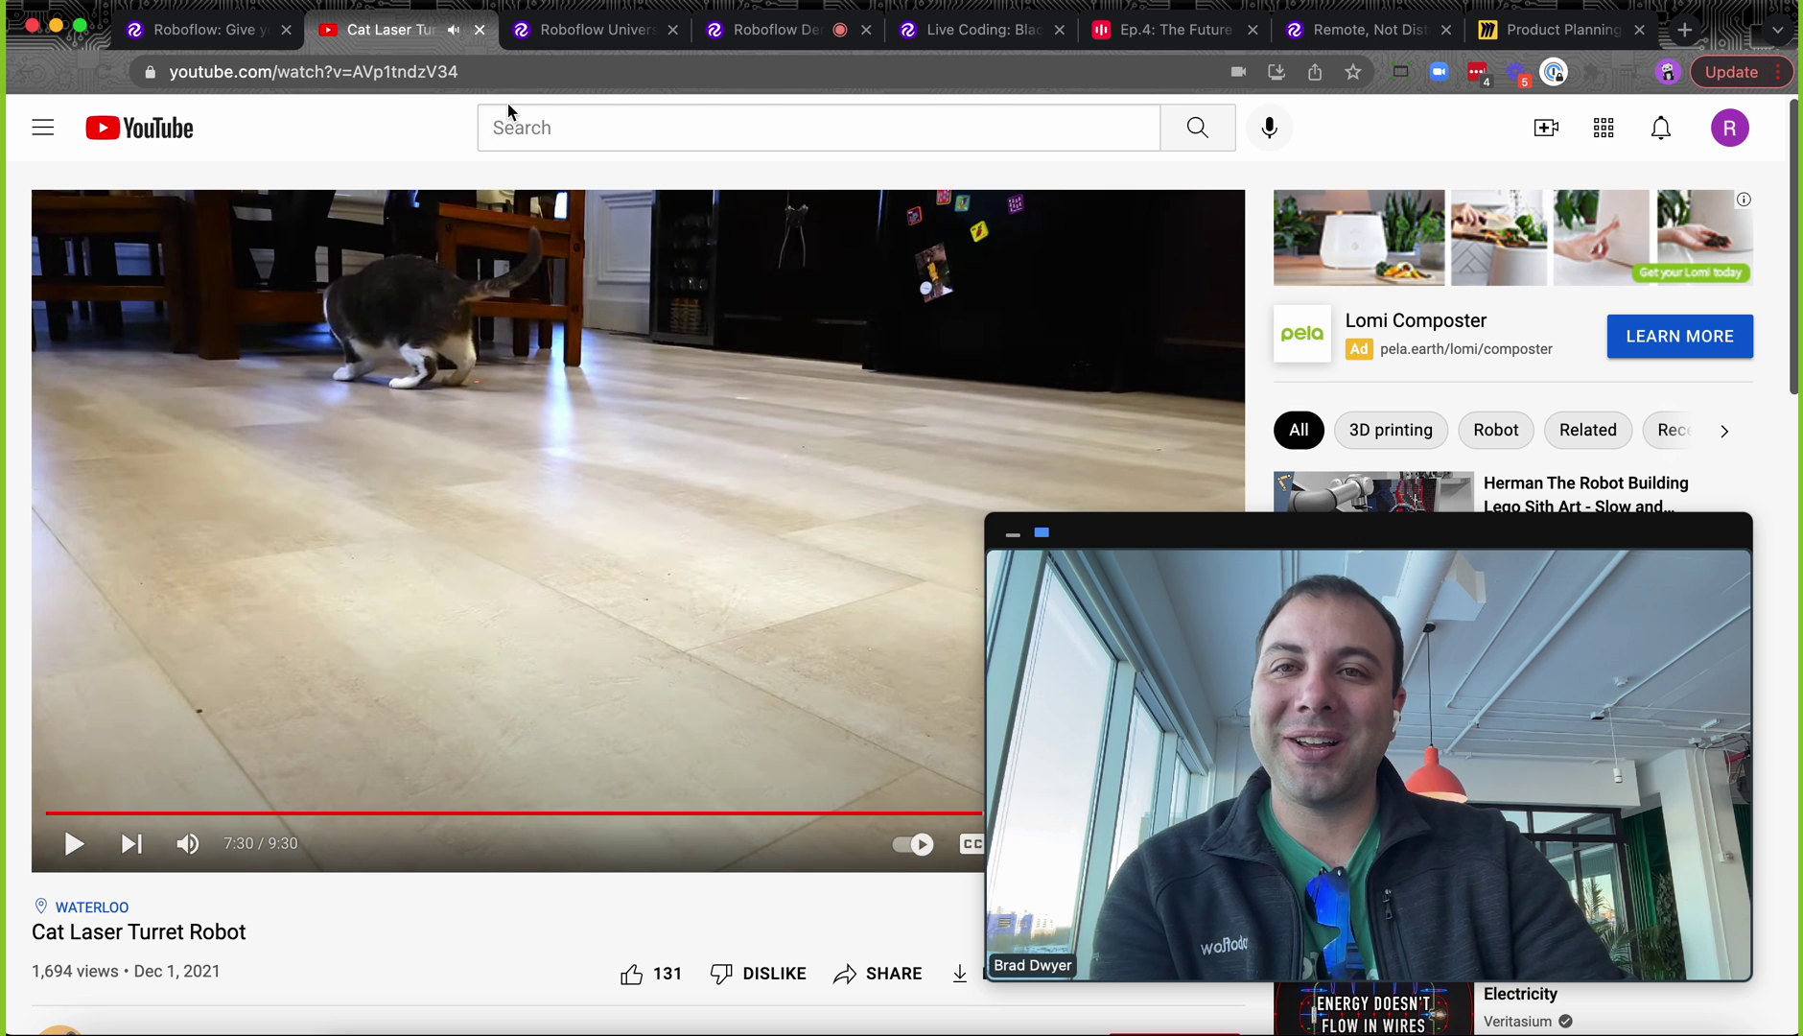
Switch to the Roboflow Universe tab showing Our Favorite and Latest Featured Projects
left_click(586, 34)
scroll(325, 450, "up", 5)
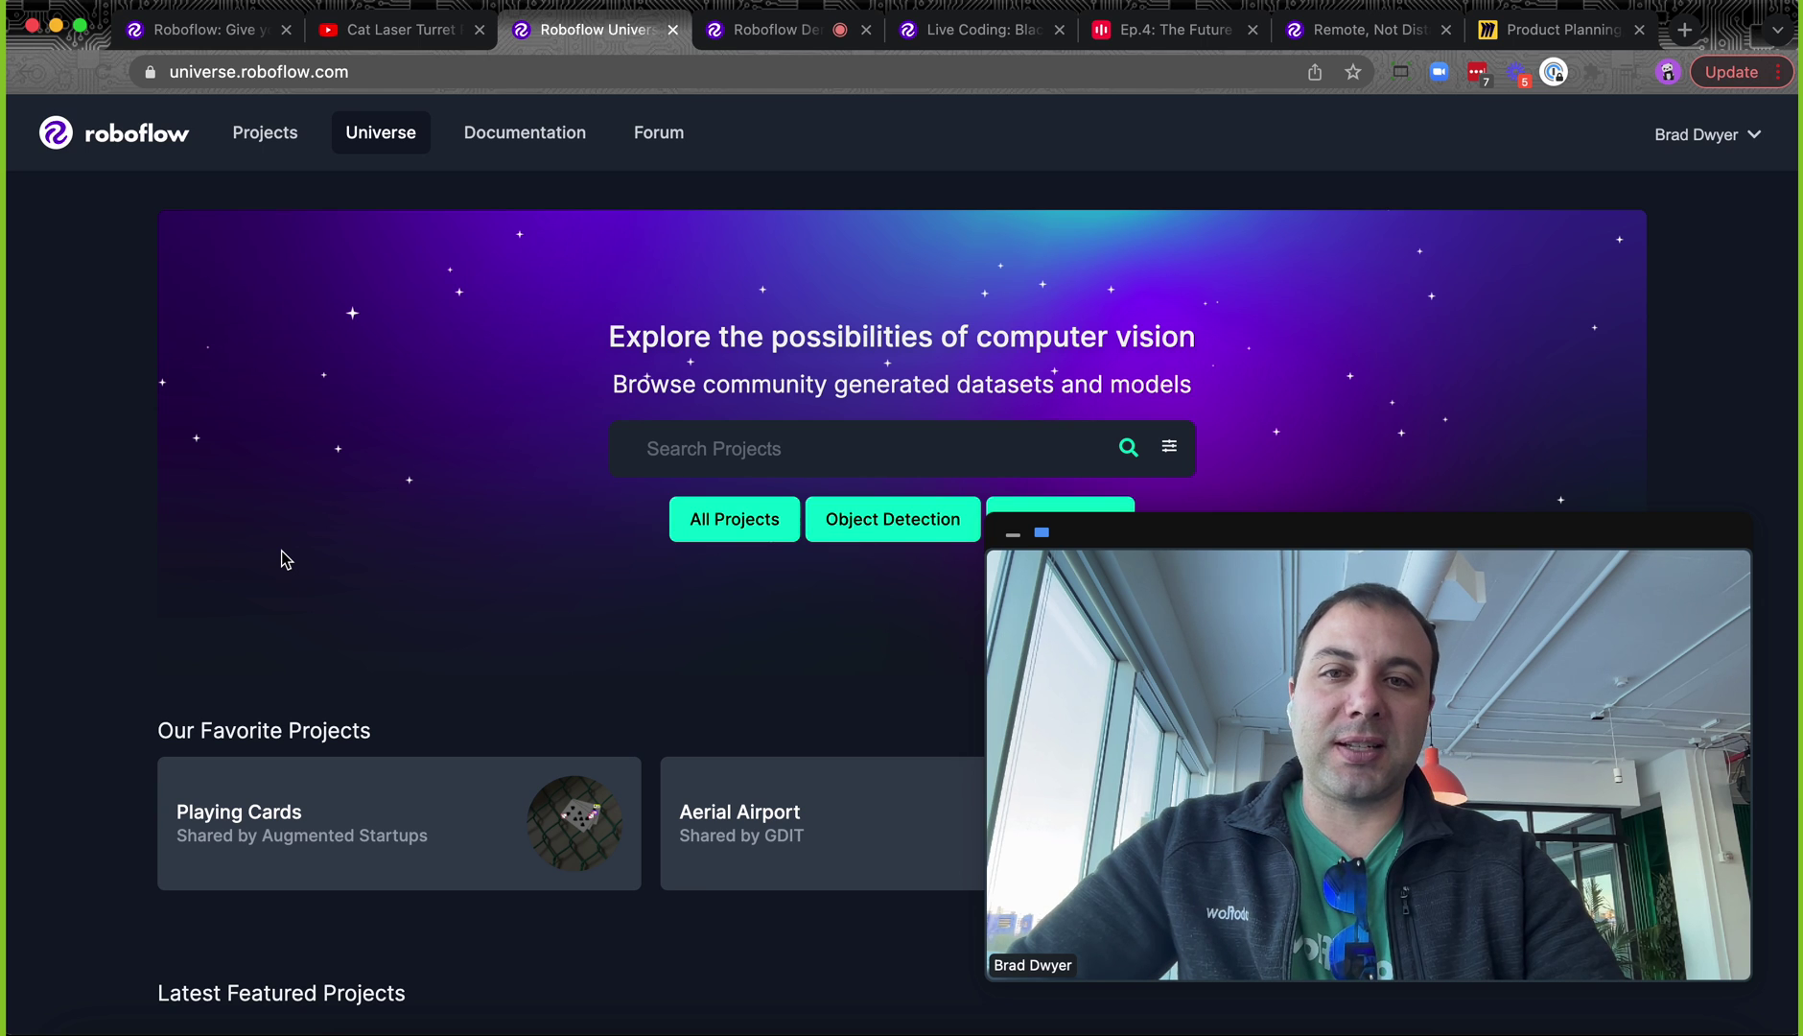
scroll(280, 559, "down", 5)
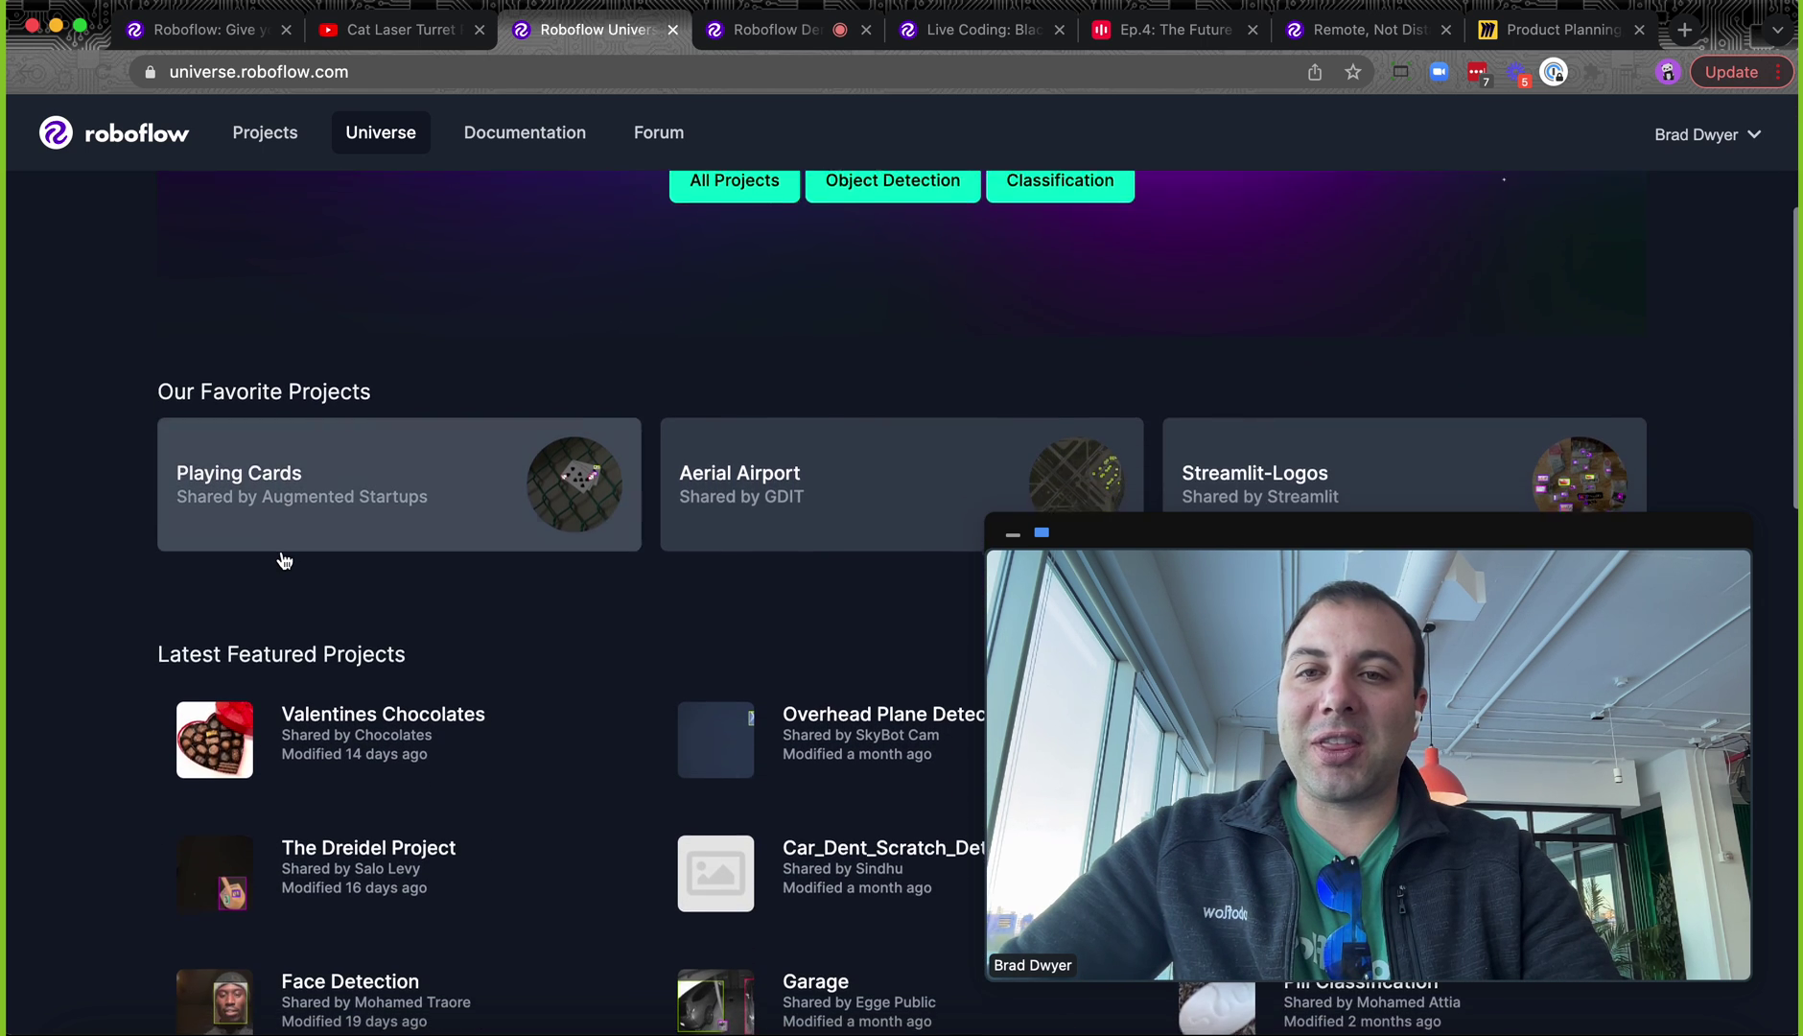
scroll(364, 575, "down", 1)
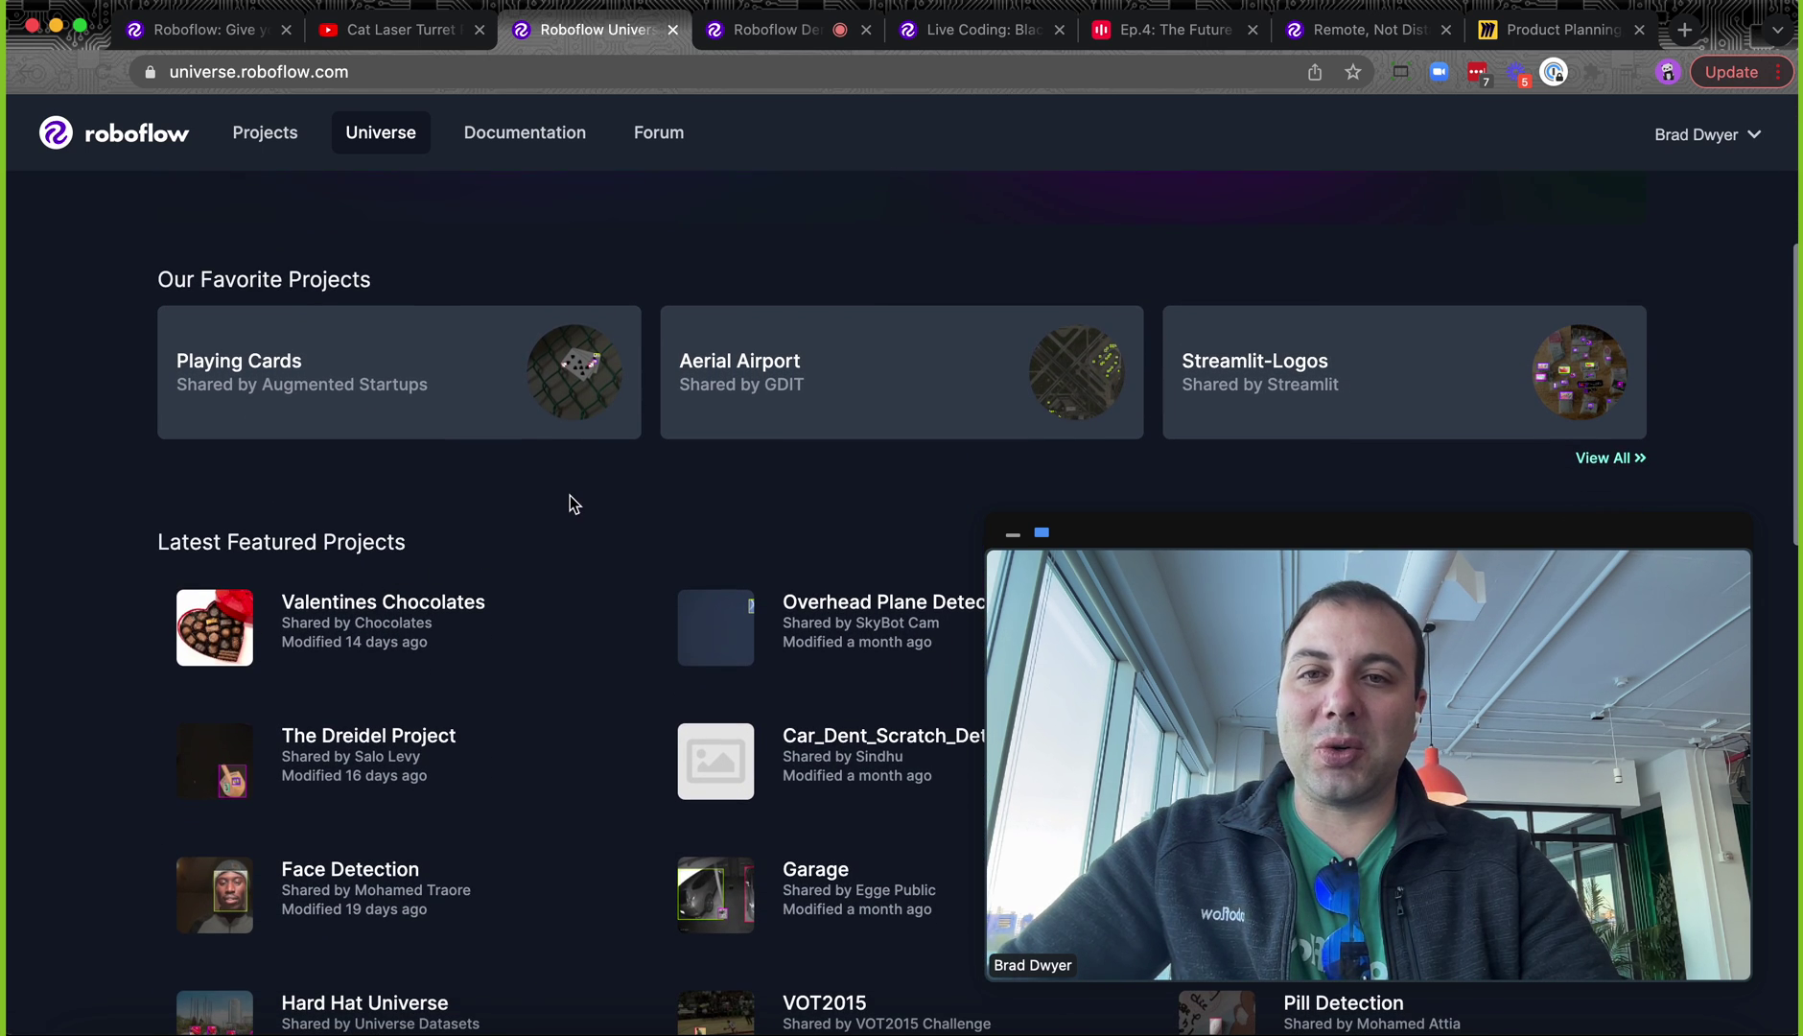
scroll(563, 574, "down", 1)
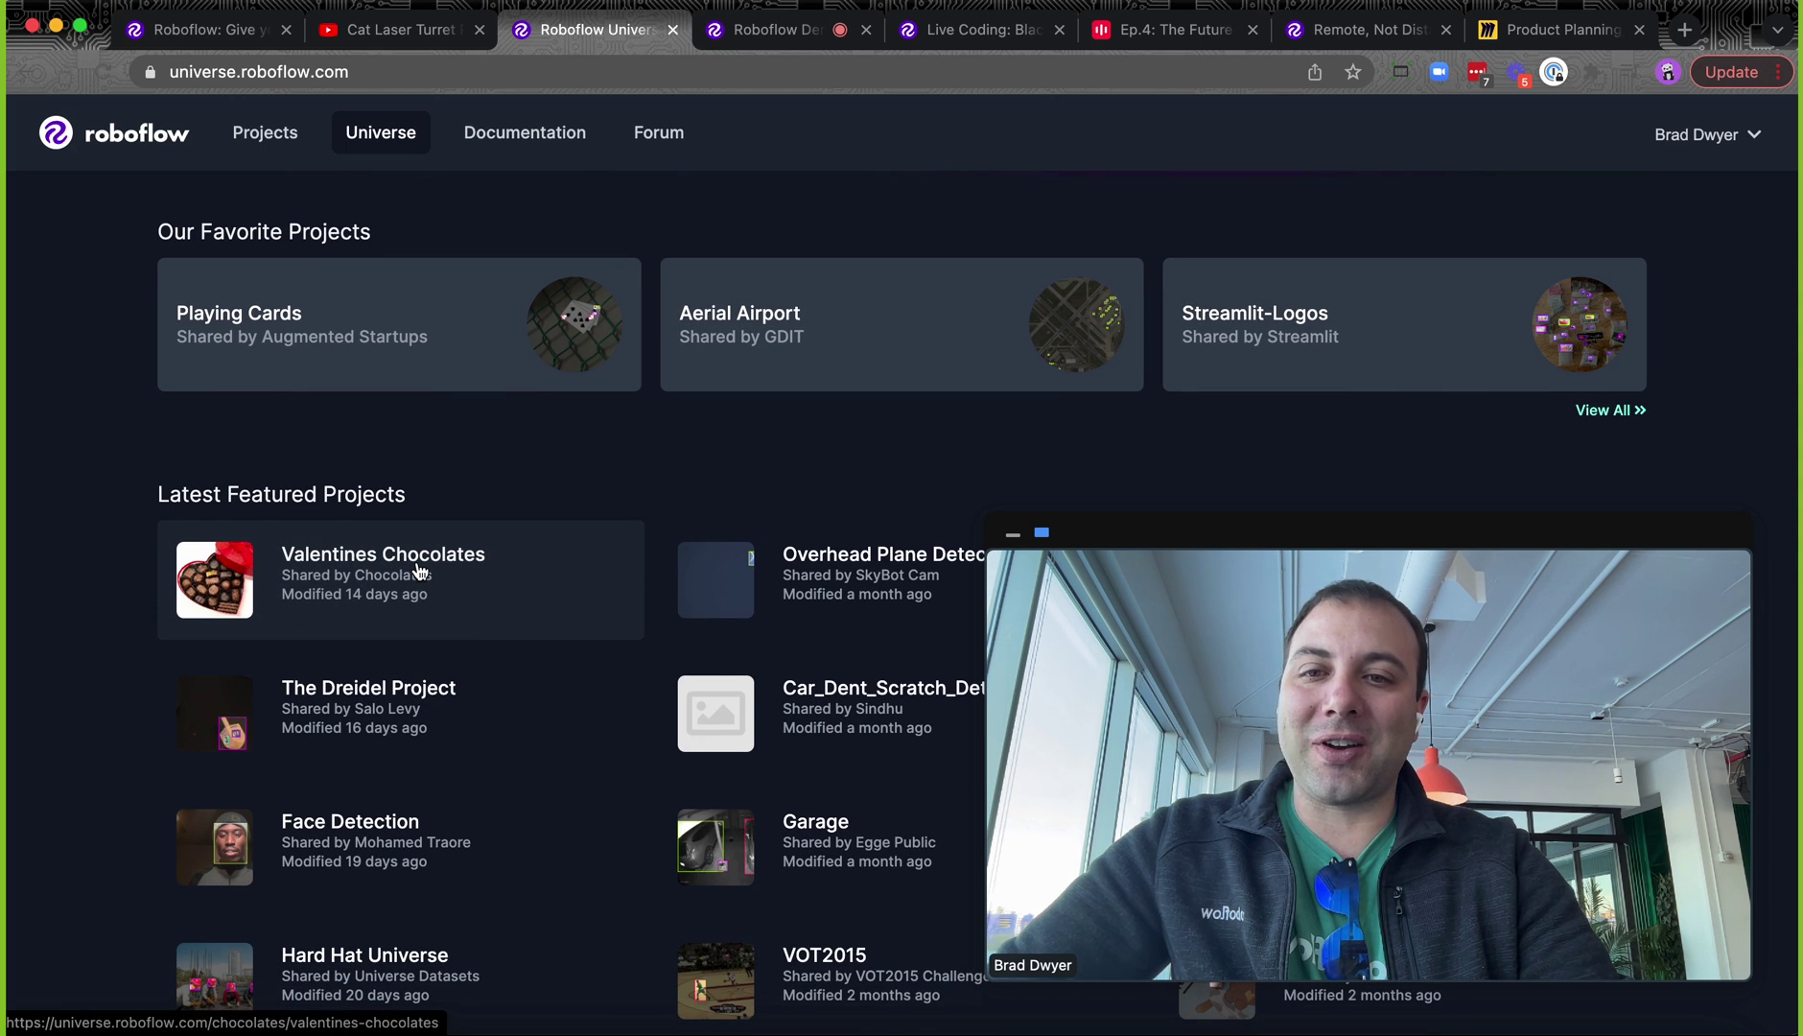
scroll(418, 570, "down", 1)
scroll(419, 570, "up", 1)
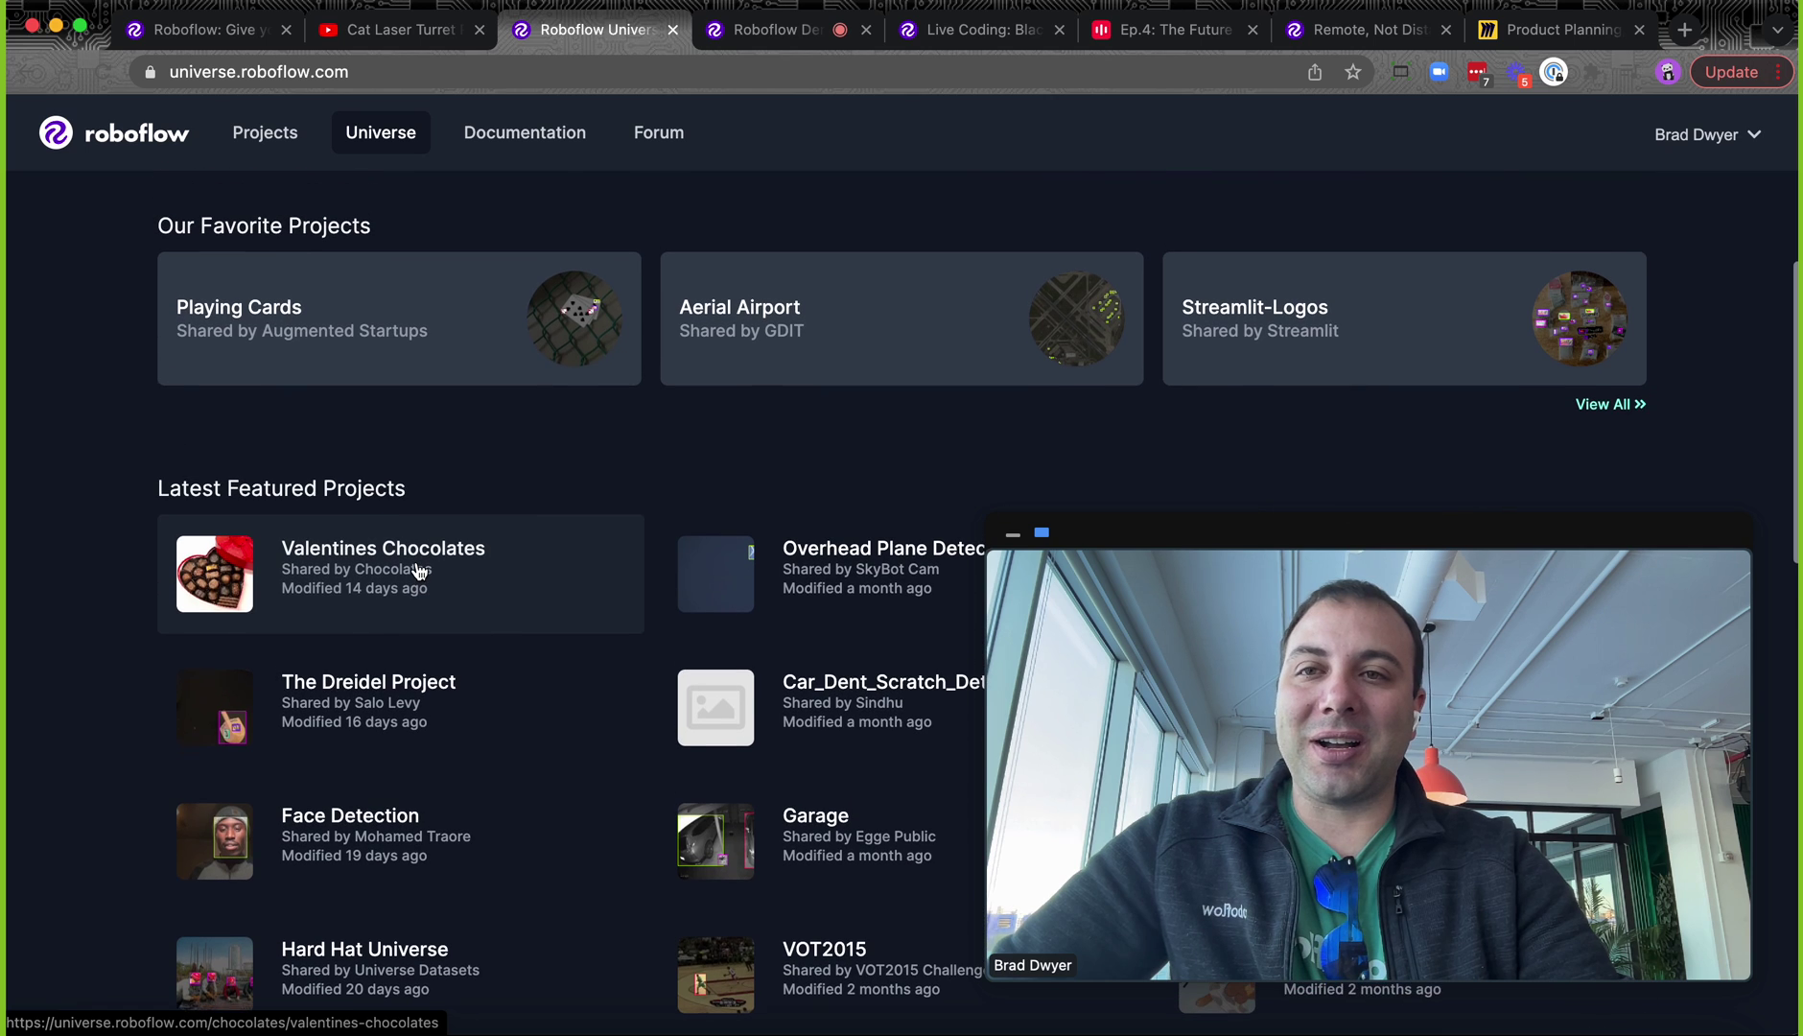
Switch to the Roboflow Demo tab where EgoHands v5 boxes hands on the webcam
left_click(767, 37)
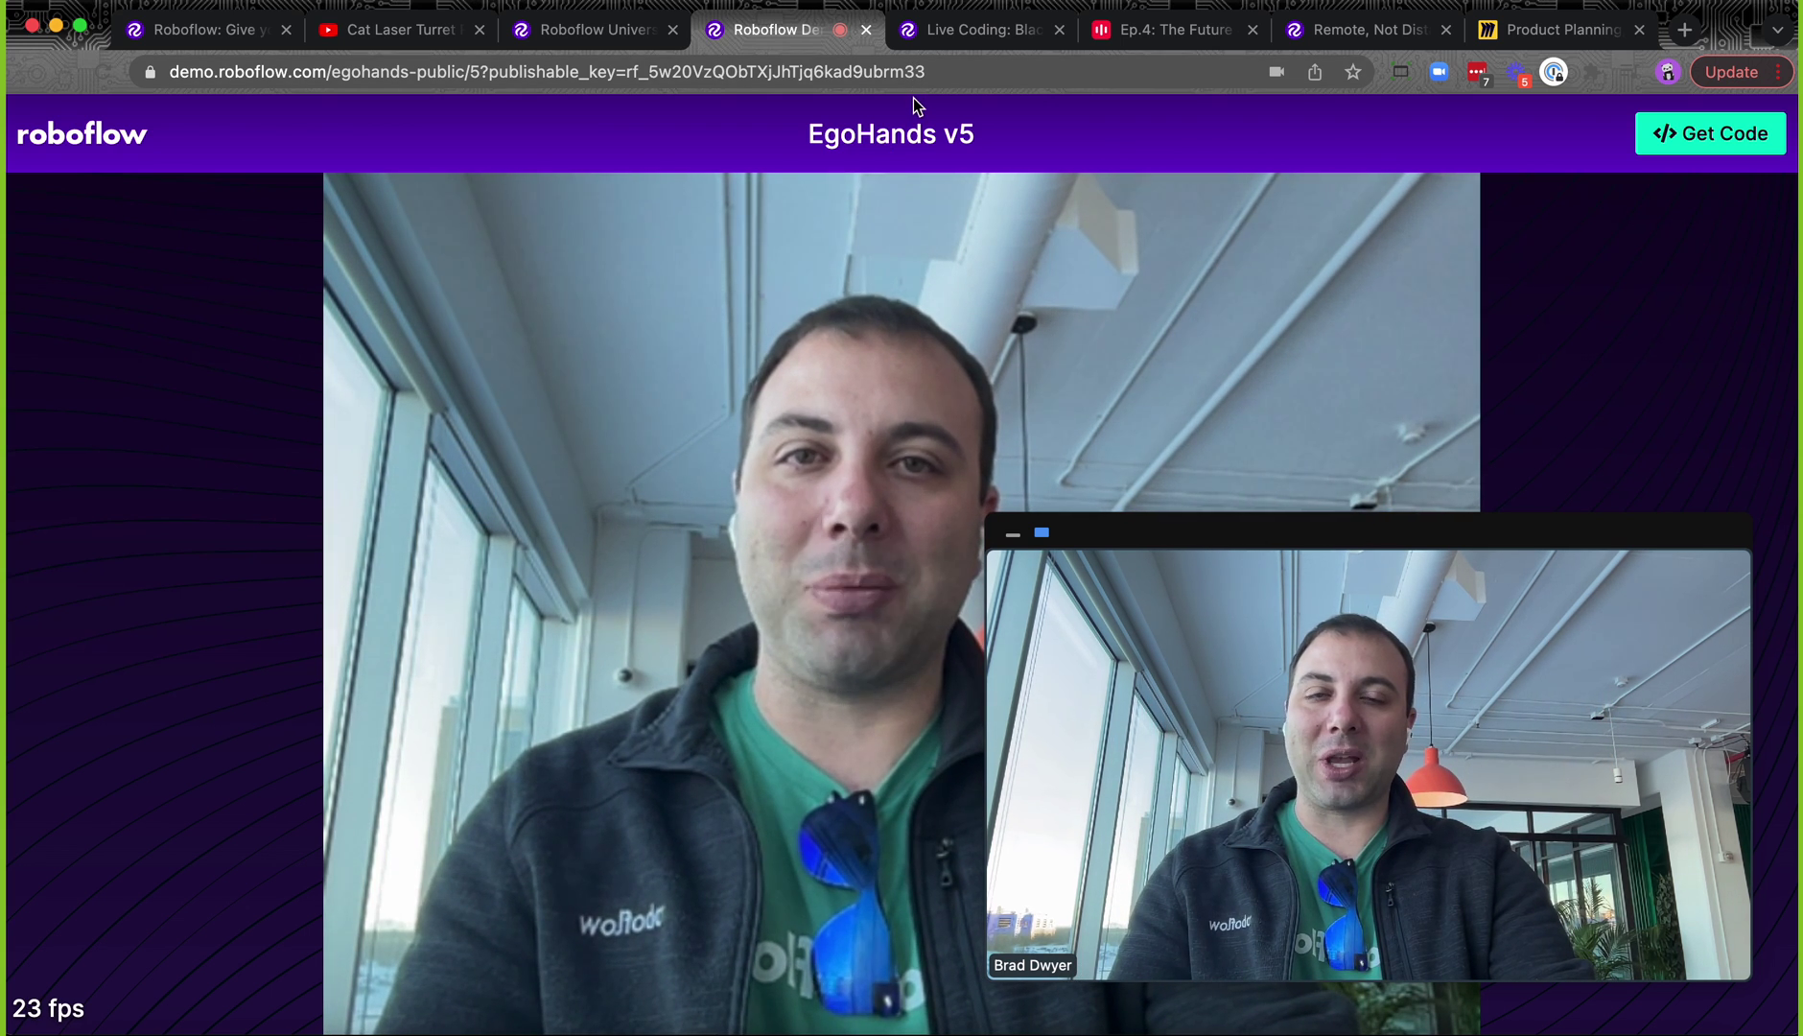
Switch to the Roboflow Blog tab with the Blackjack basic strategy live-coding post
left_click(958, 30)
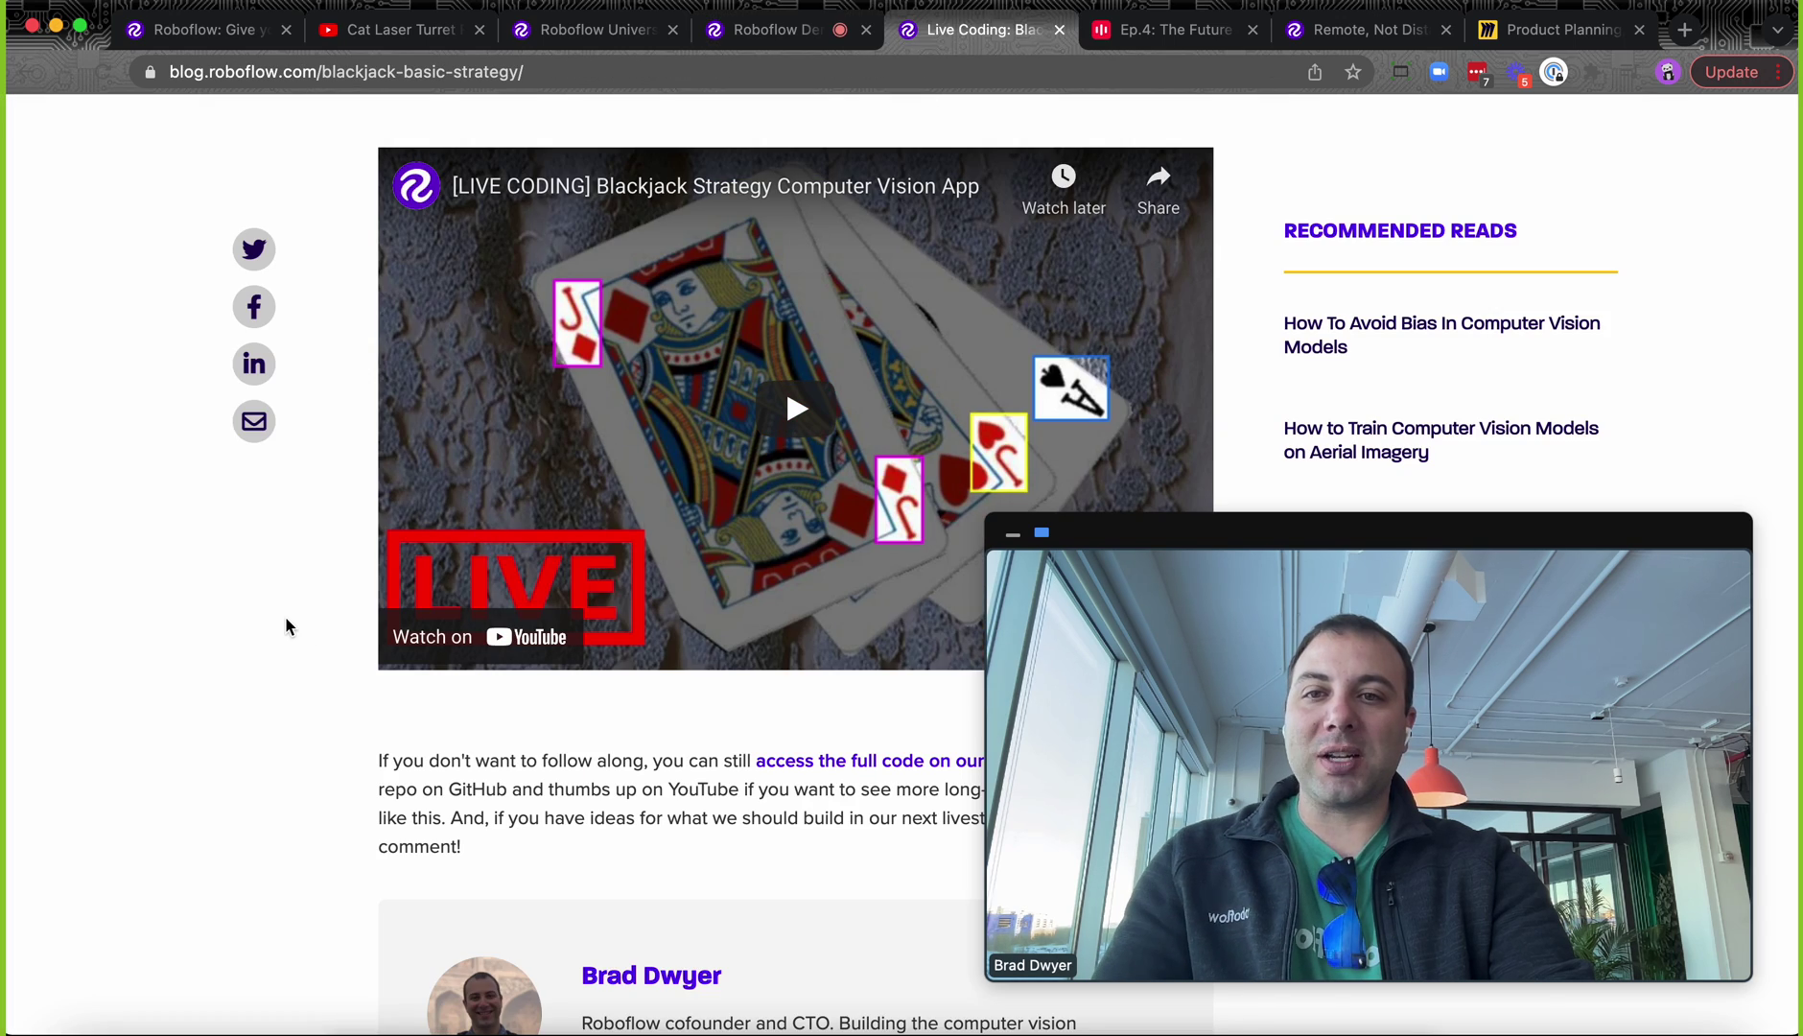
scroll(235, 671, "up", 3)
scroll(235, 673, "up", 1)
scroll(235, 672, "up", 2)
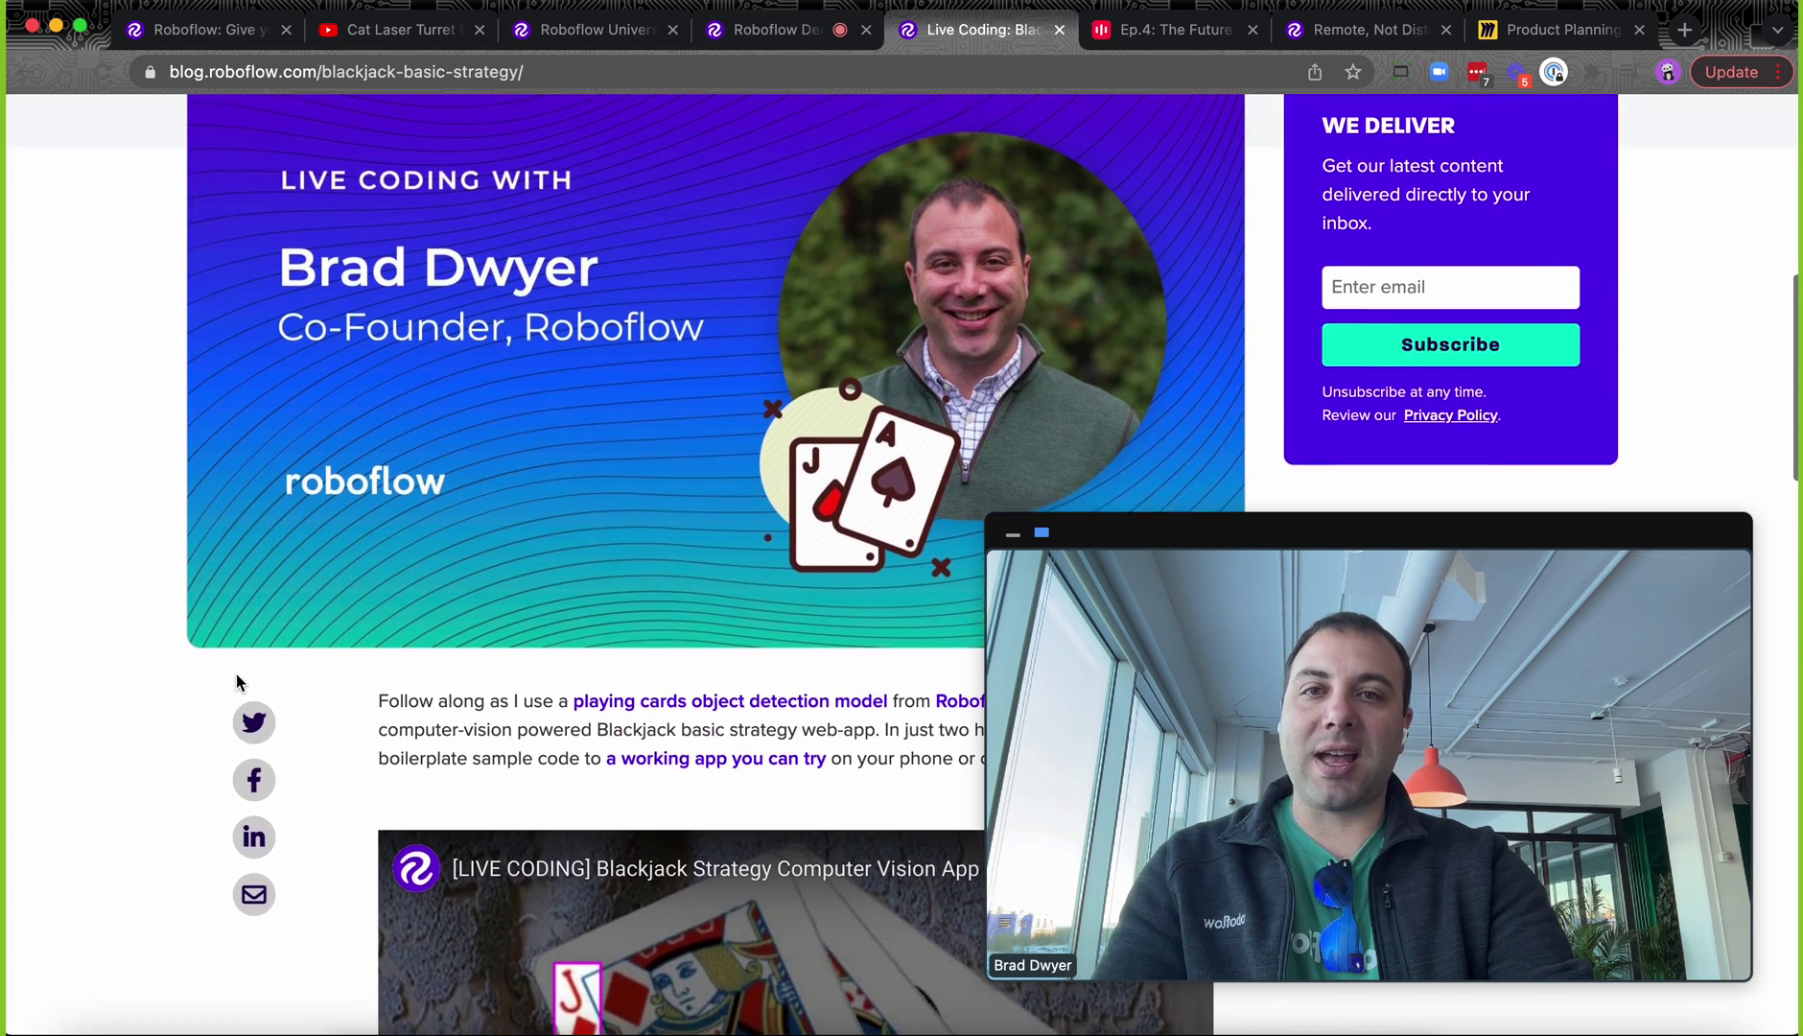
scroll(235, 672, "up", 1)
scroll(235, 672, "up", 1)
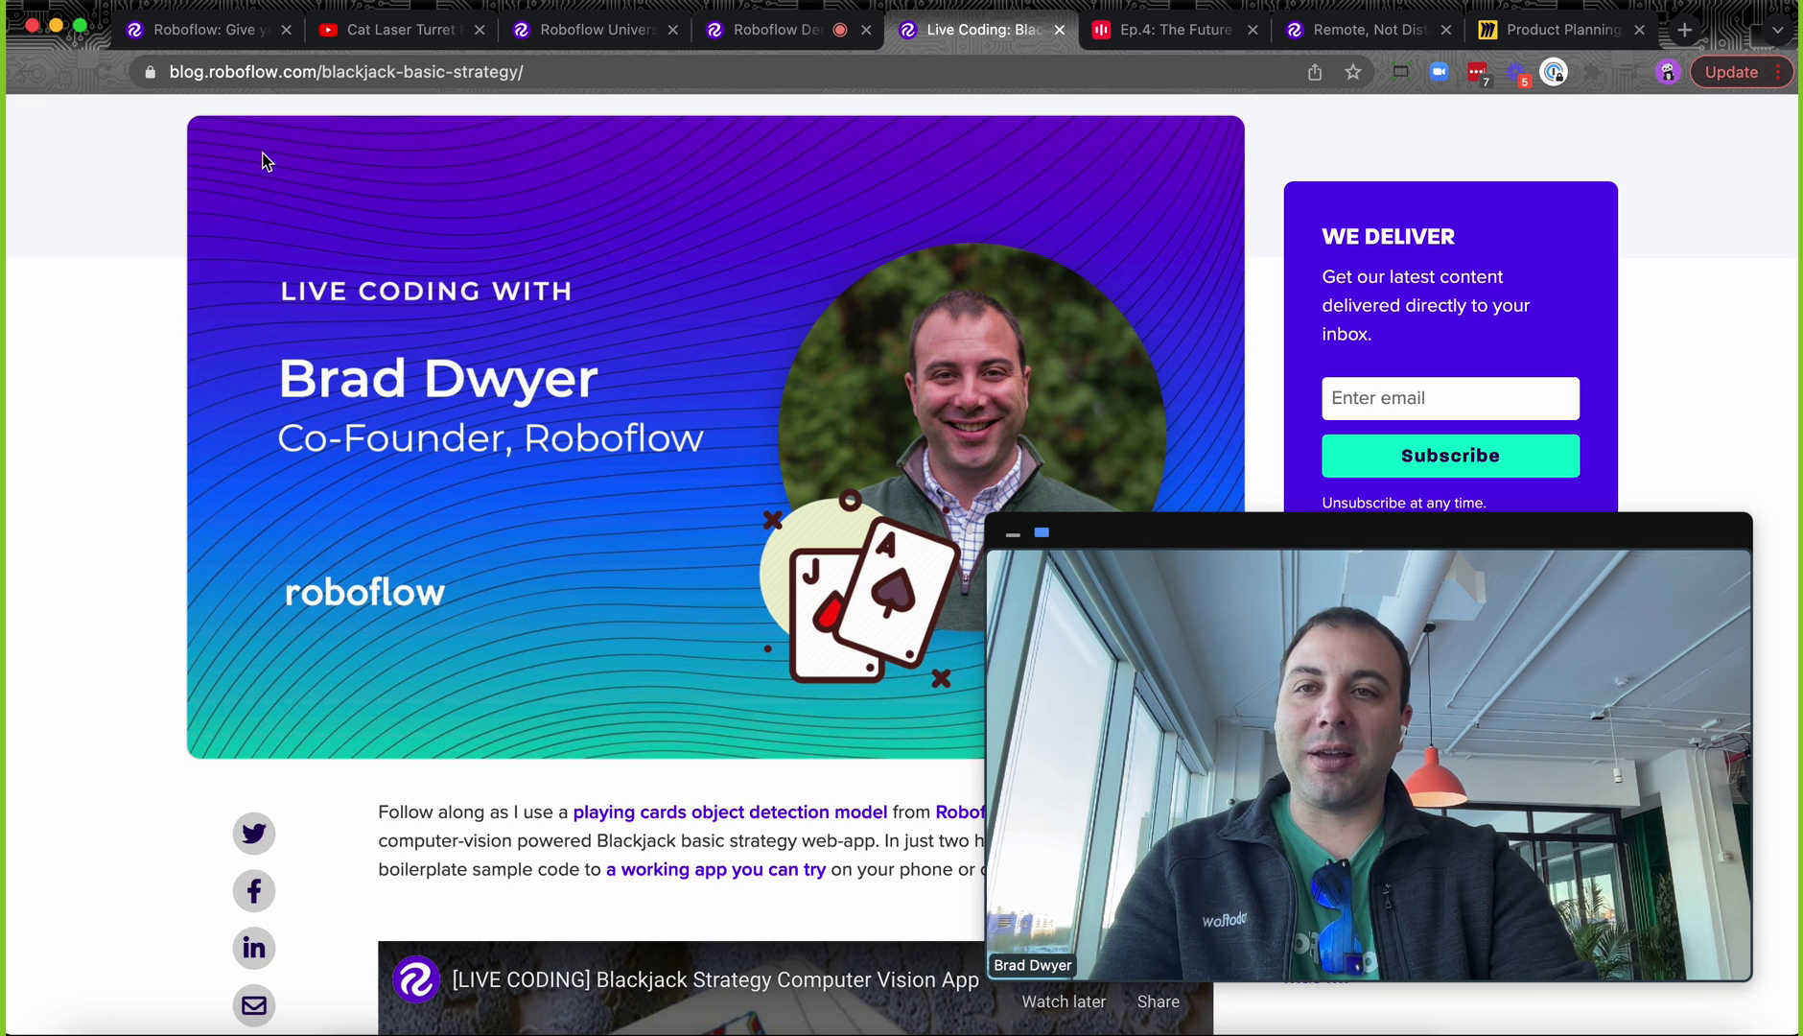
scroll(186, 364, "down", 1)
scroll(186, 365, "down", 5)
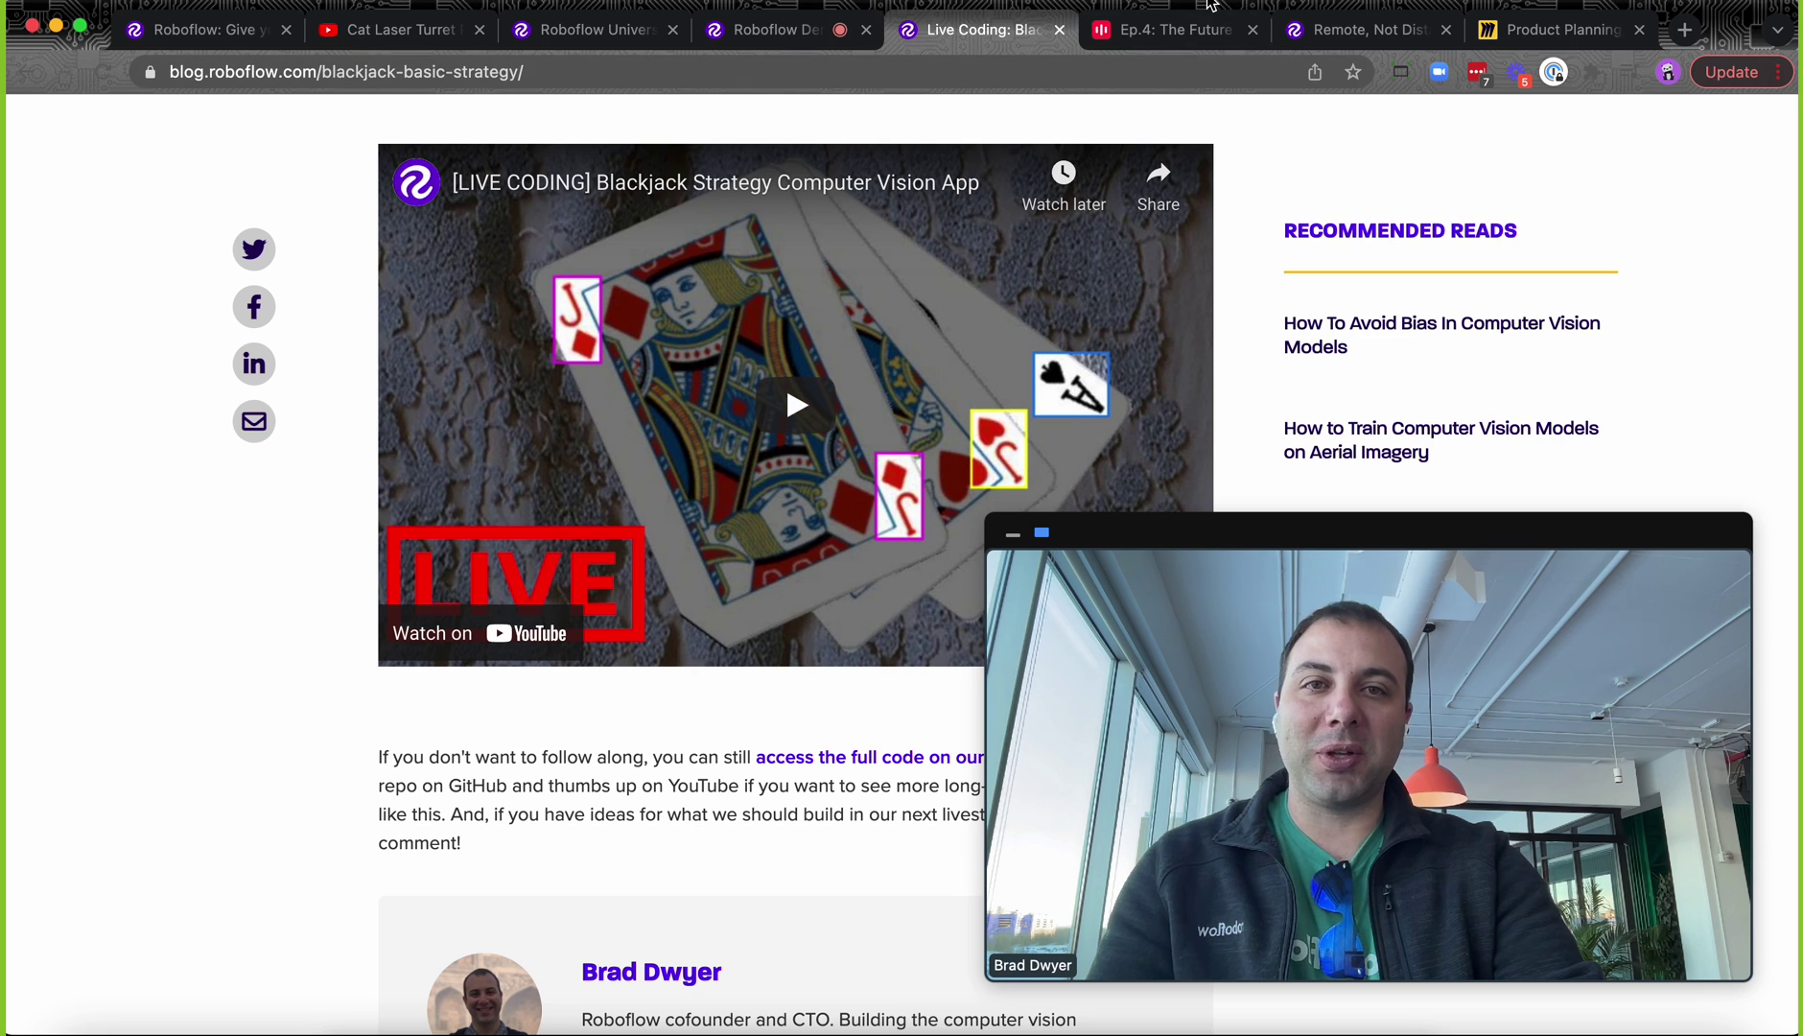
Switch to the Callin tab for 'Ep.4: The Future of Computer Vision'
left_click(1151, 43)
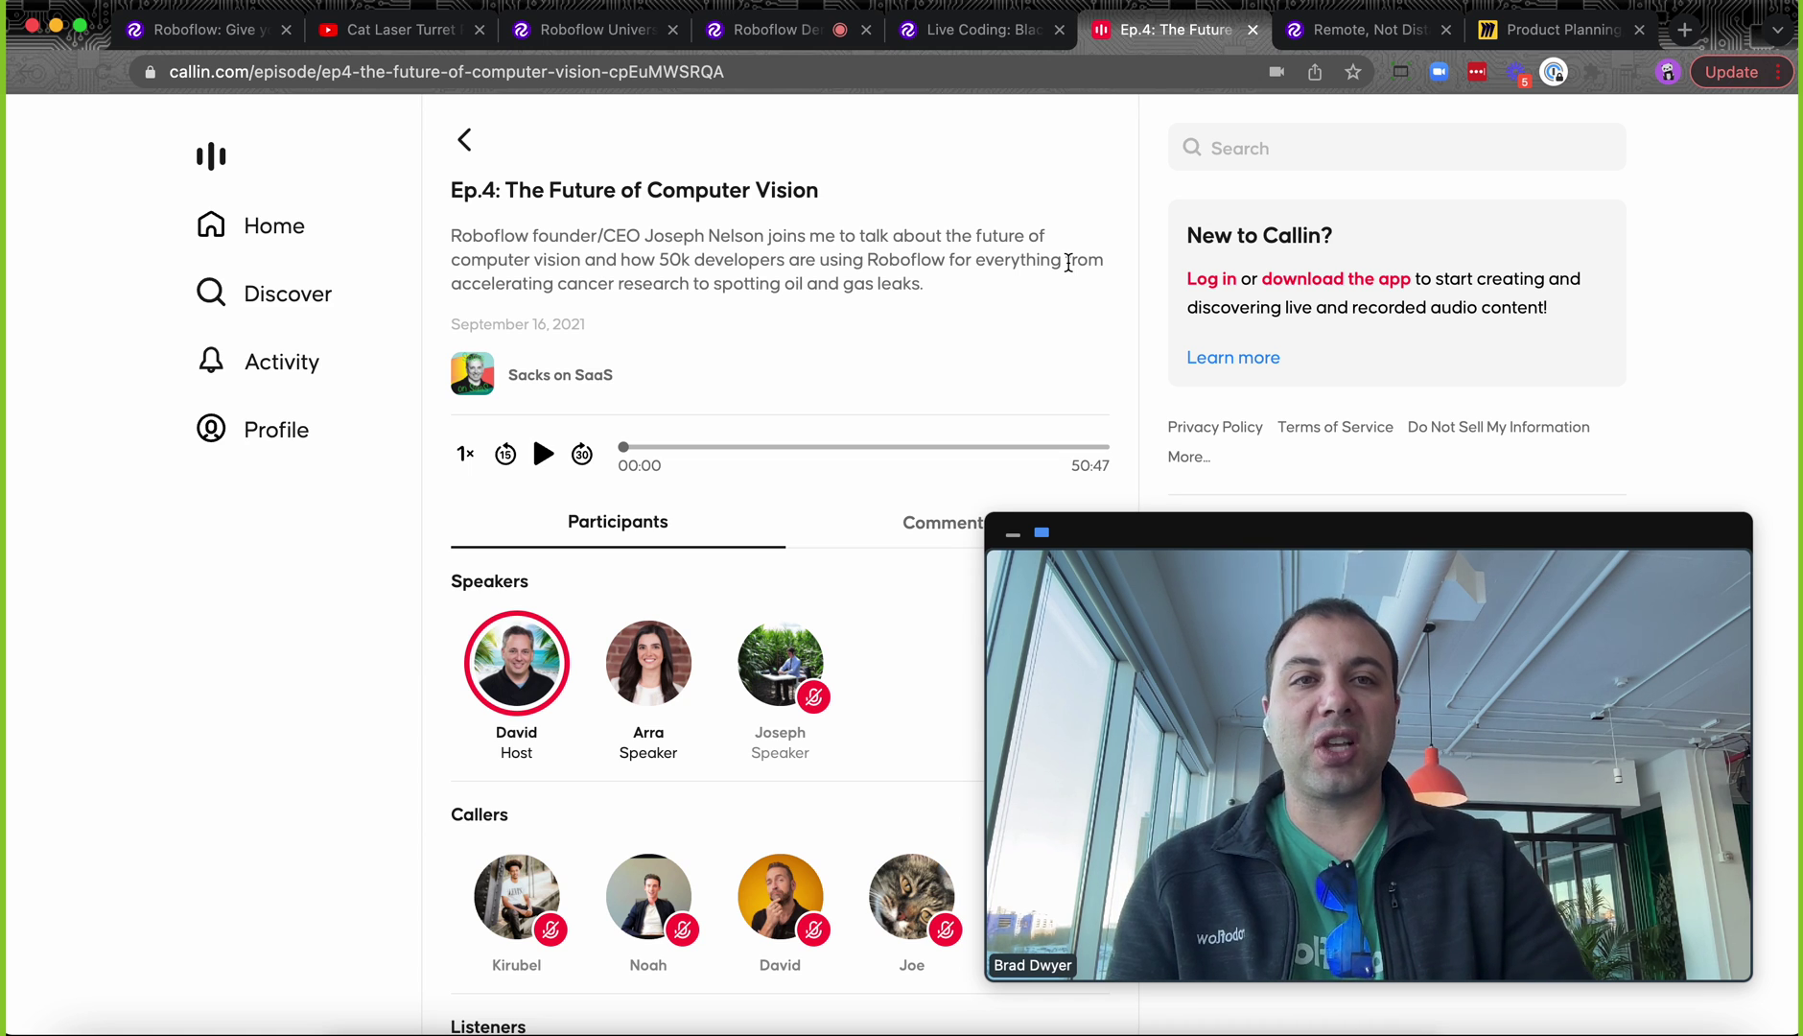
Switch to the Roboflow Blog tab with the 'Remote, Not Distant' article
left_click(1373, 30)
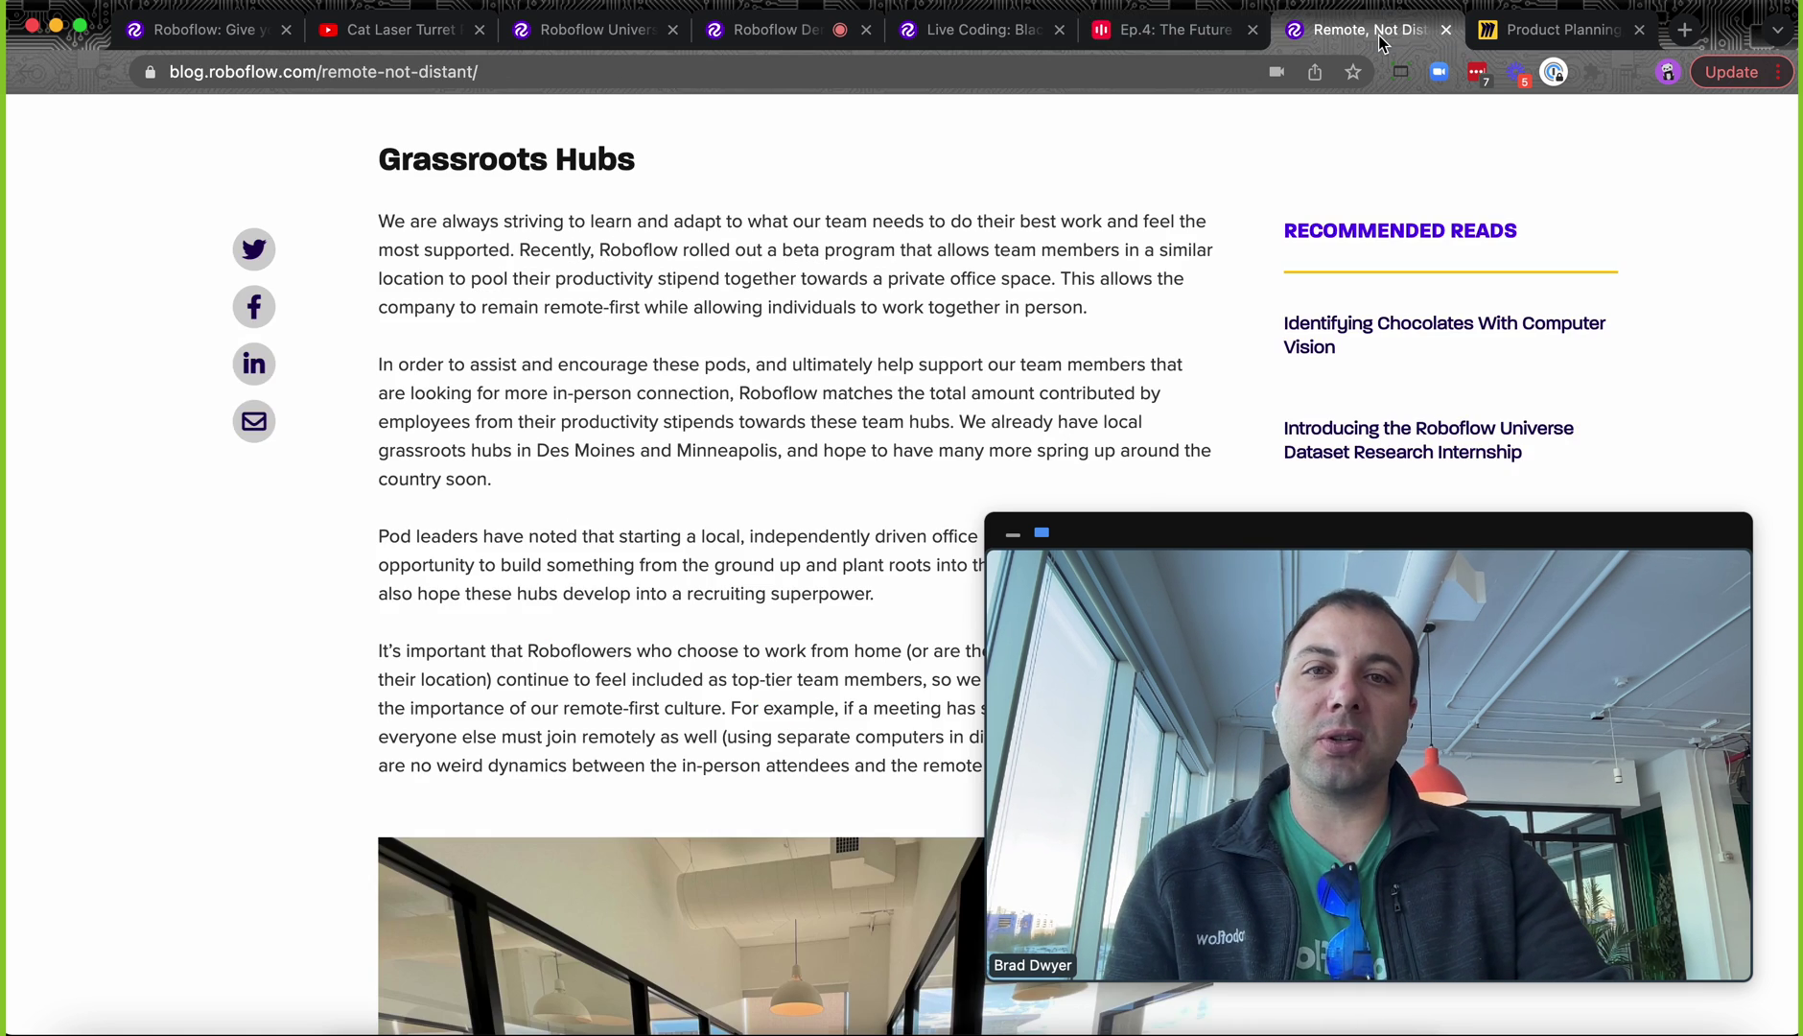
scroll(709, 504, "down", 5)
scroll(709, 503, "up", 10)
scroll(708, 503, "up", 5)
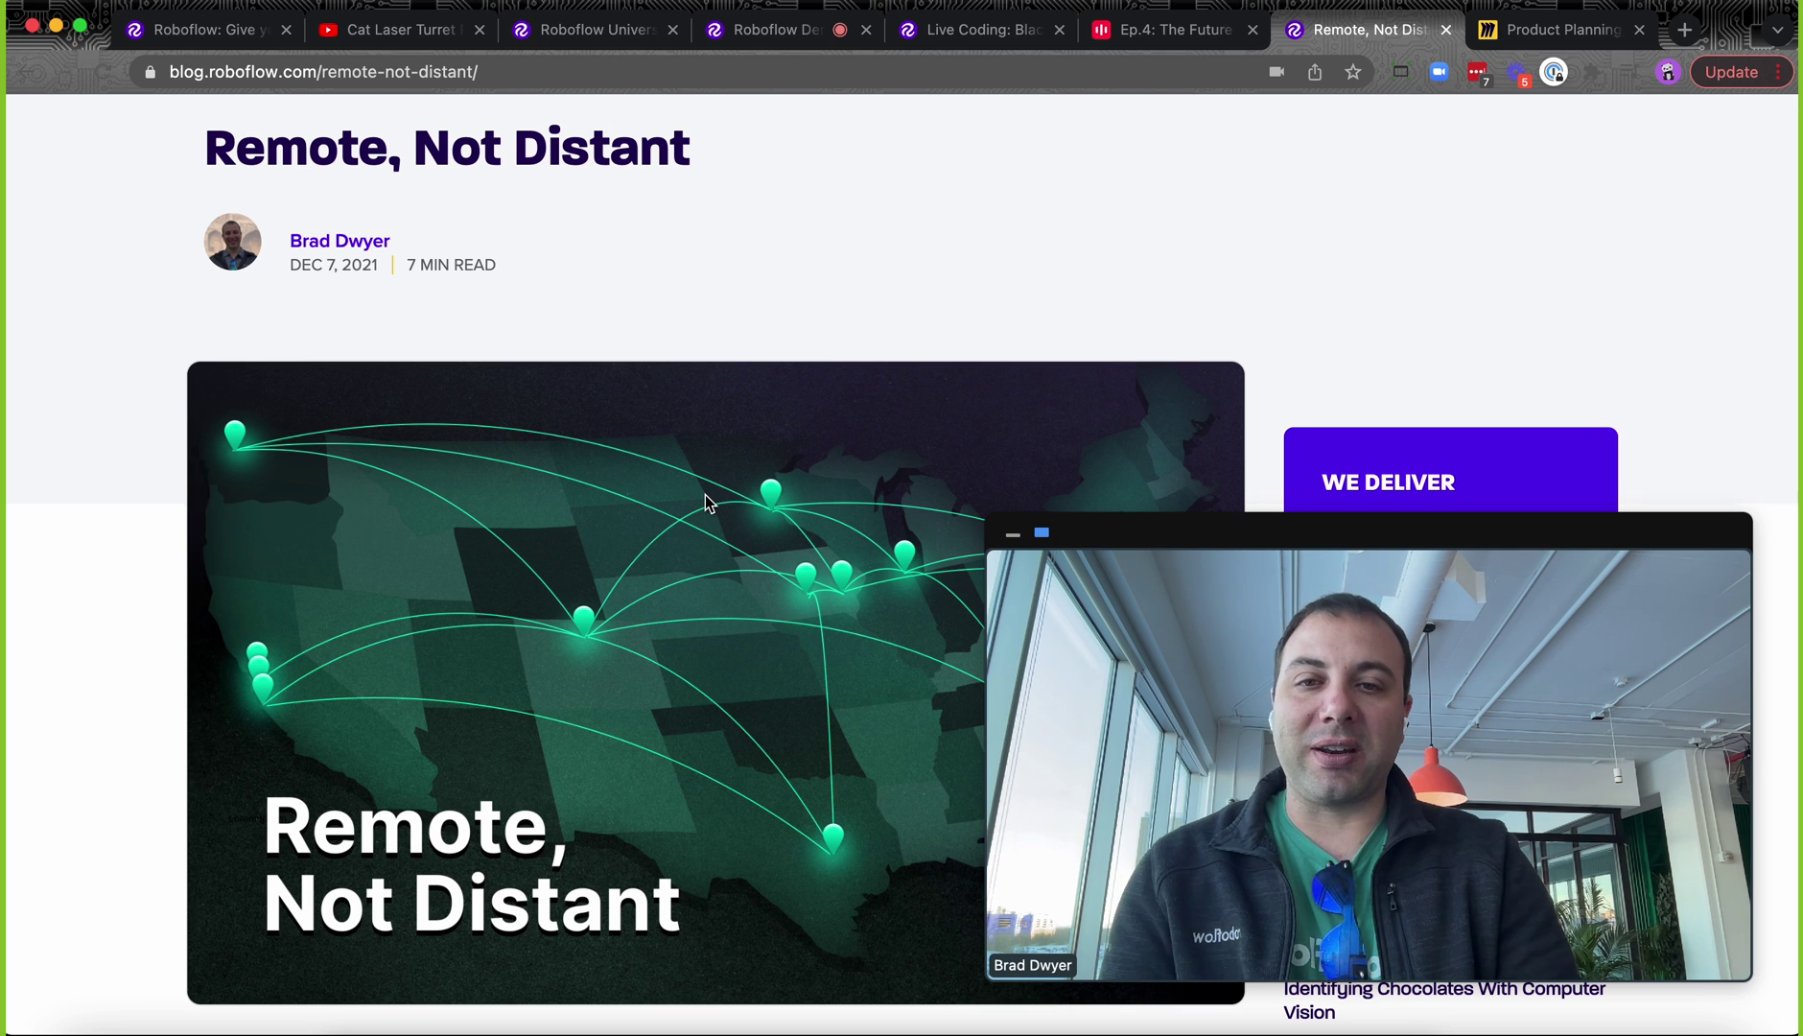
scroll(707, 503, "up", 1)
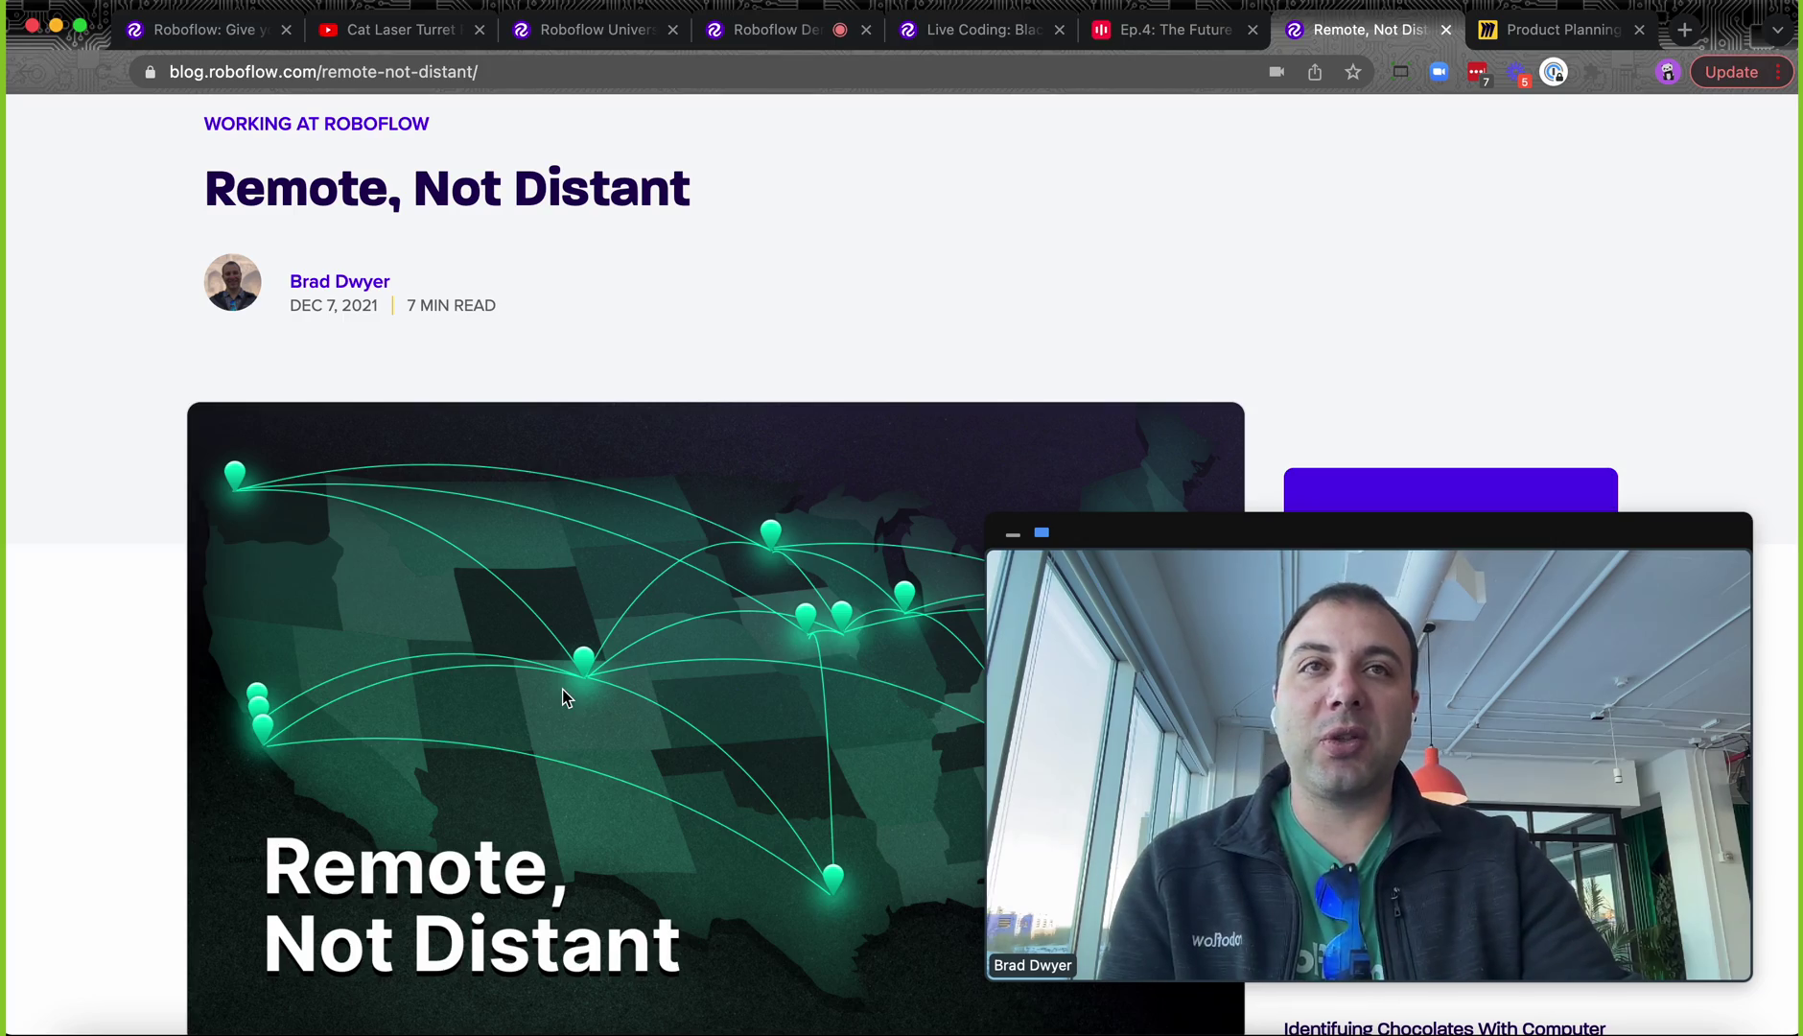
scroll(562, 688, "down", 5)
scroll(562, 689, "down", 5)
scroll(562, 689, "down", 5)
scroll(562, 688, "down", 5)
scroll(561, 690, "down", 3)
scroll(561, 689, "up", 1)
scroll(562, 697, "down", 5)
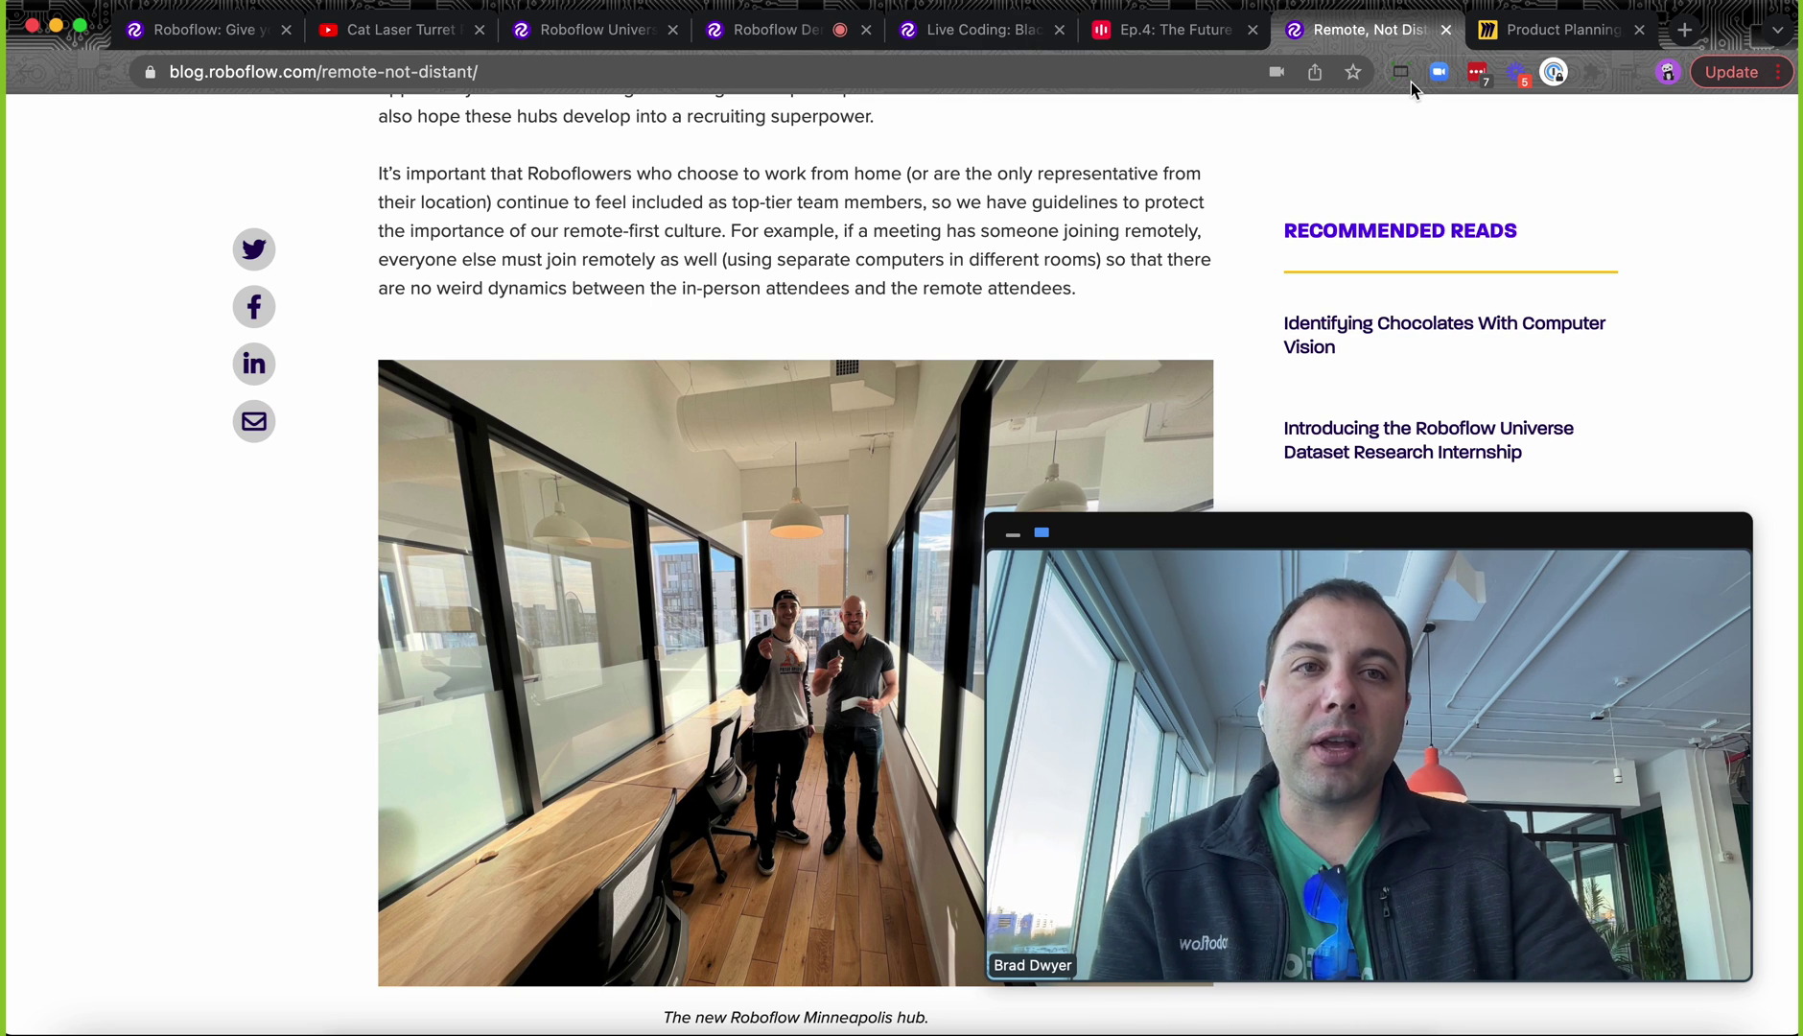
Switch to the Miro Product Planning board tab and pan across its roadmap frames
left_click(1561, 42)
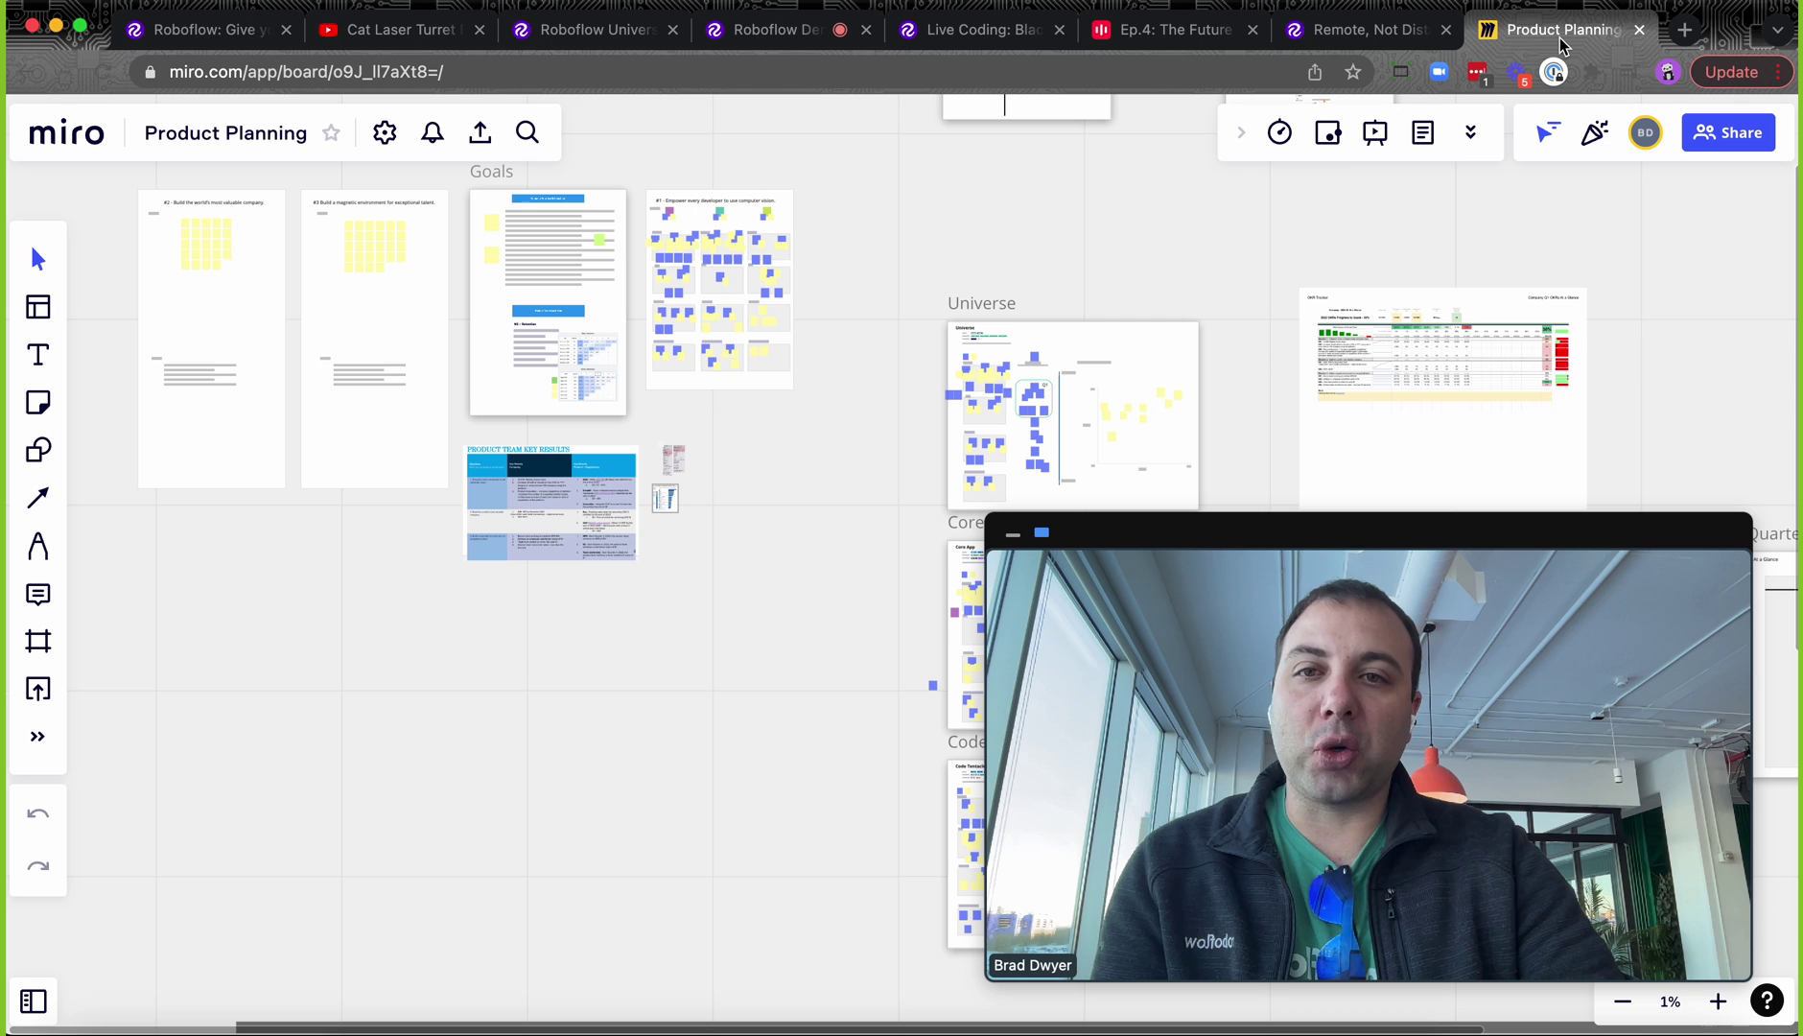
left_click_drag(1238, 539, 403, 563)
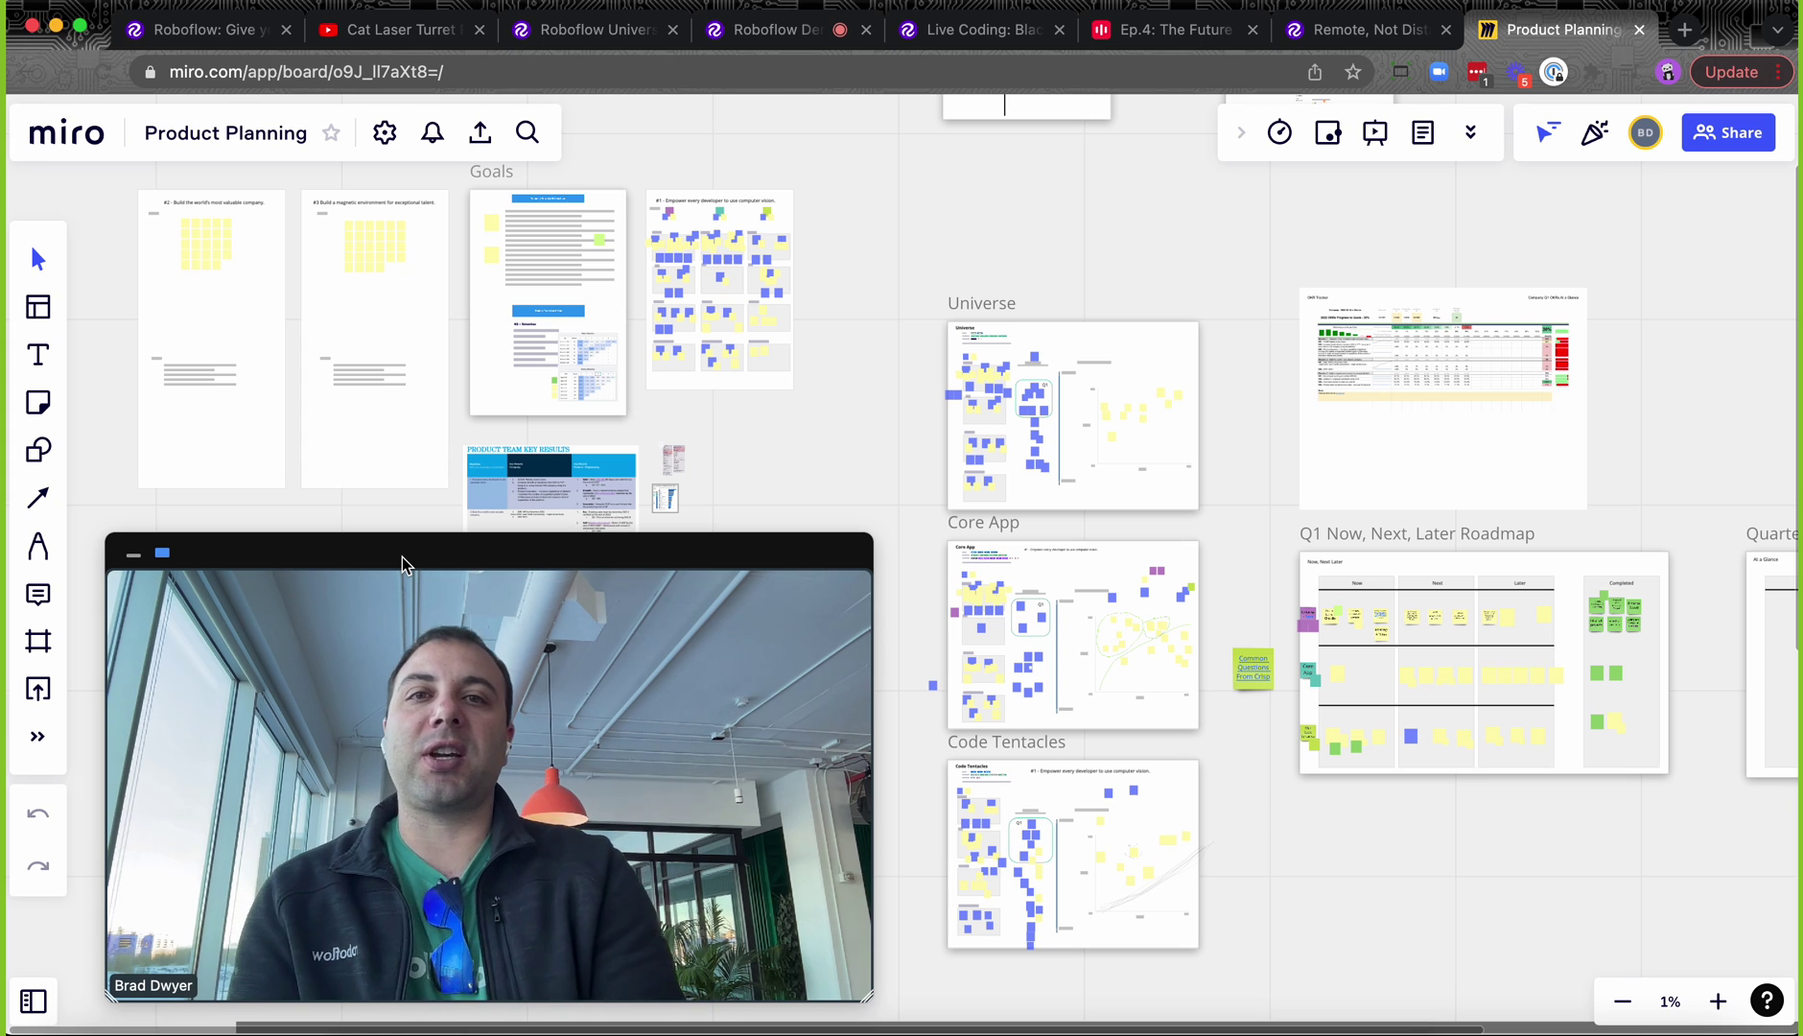